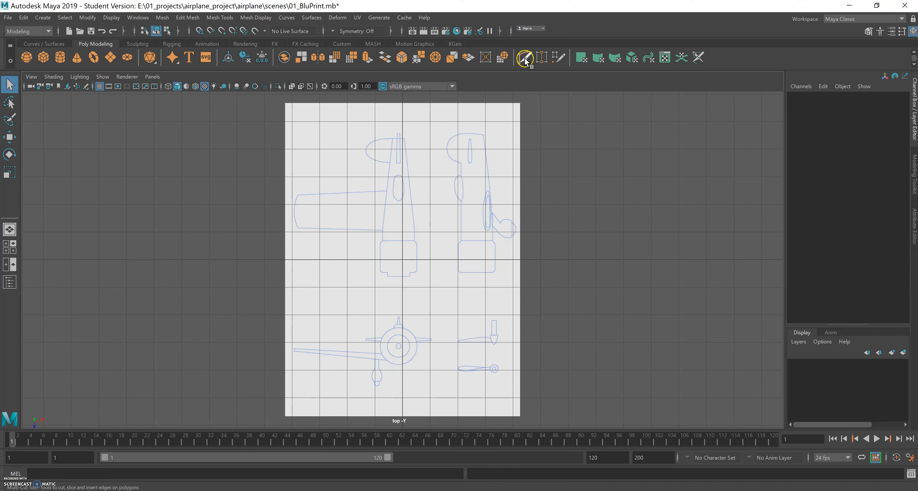
Select the blueprint plane as a whole object in object mode.
click(525, 58)
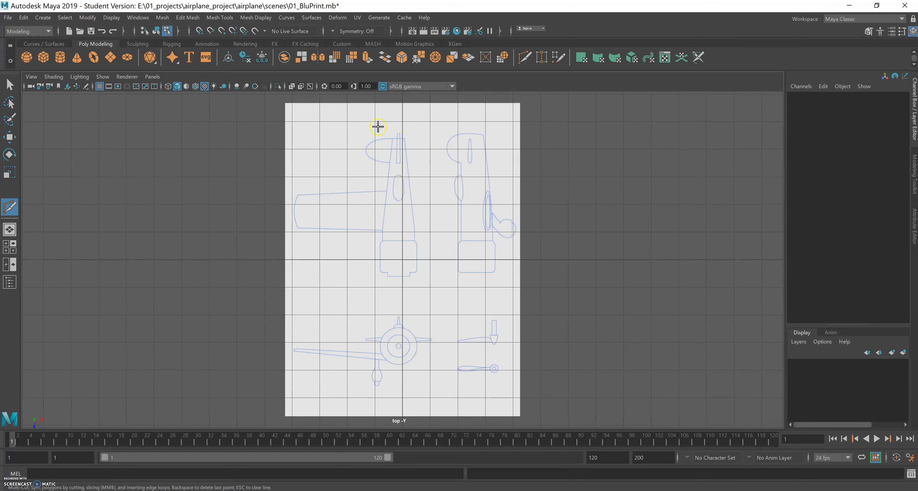
click(10, 85)
click(430, 159)
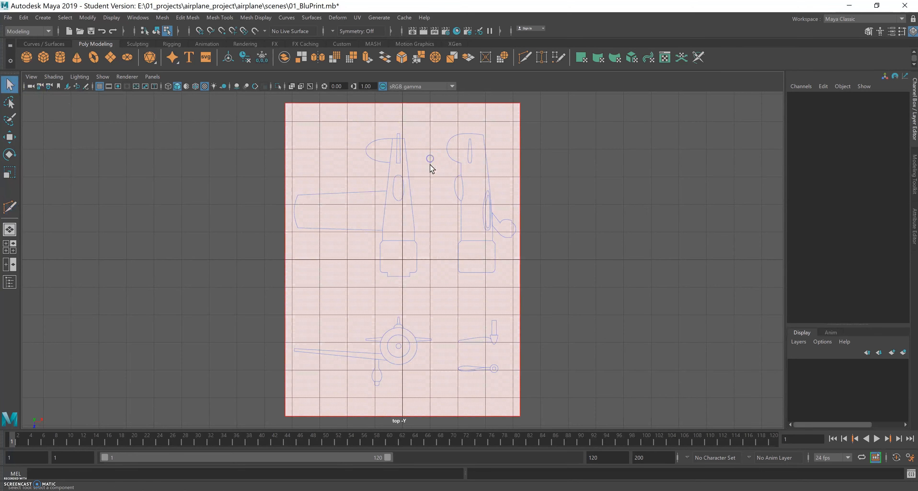
right_drag(432, 160, 464, 143)
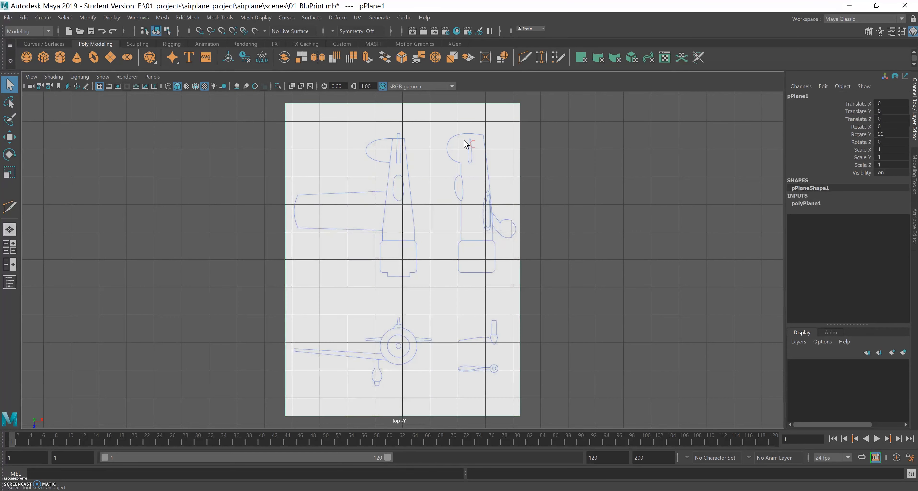
Insert two Multi-Cut edge loops across the plane: a vertical one beside the side-view drawing and a horizontal one above the front-view drawing.
click(523, 58)
click(519, 103)
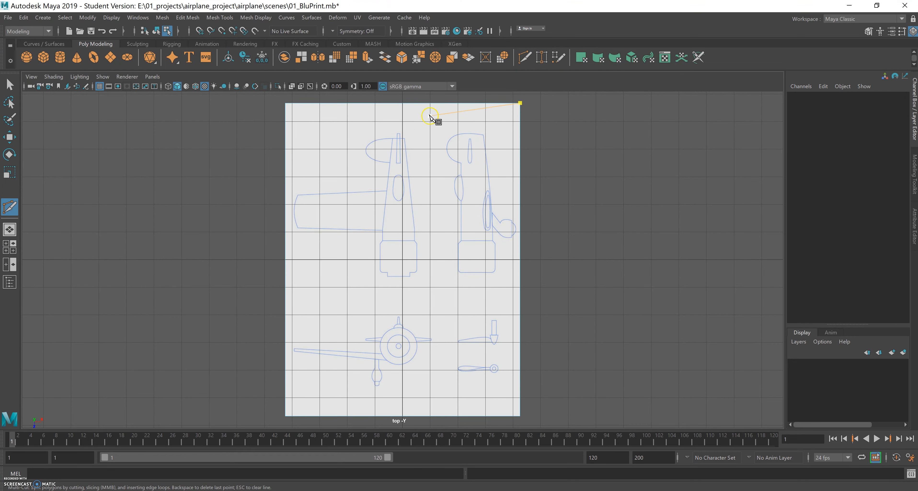
key(ctrl)
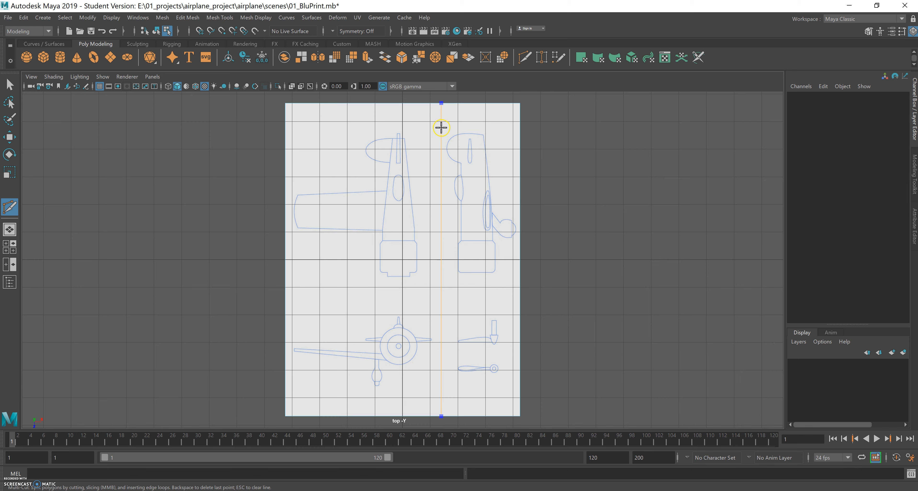
ctrl+click(442, 128)
ctrl+click(440, 300)
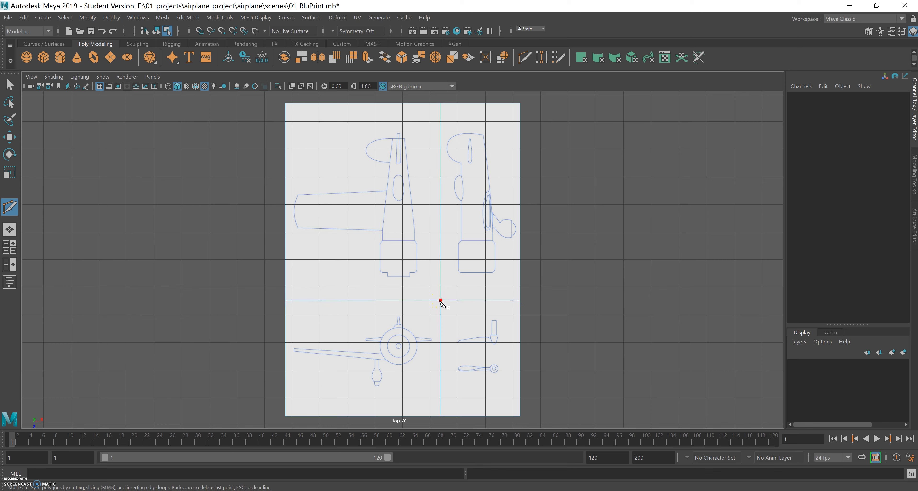
Select the face holding the side-view drawing and extract it from the blueprint plane.
click(10, 85)
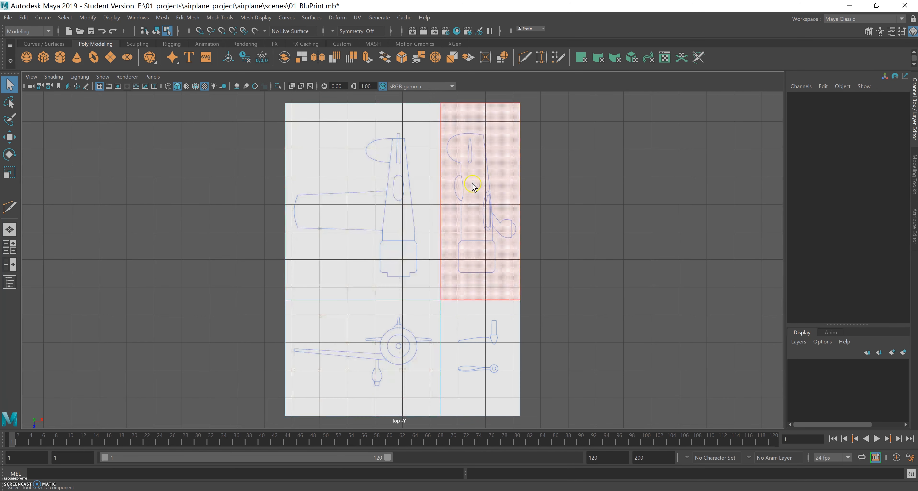
right_drag(473, 175, 472, 199)
click(477, 184)
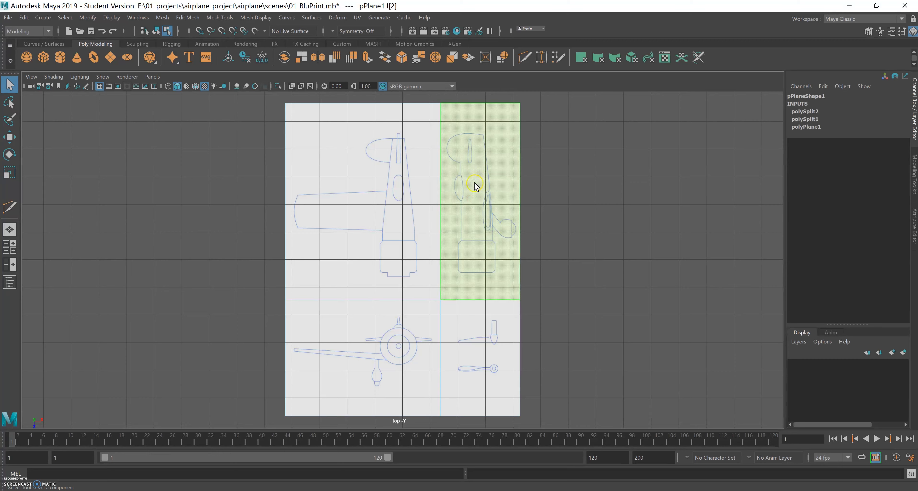
click(181, 19)
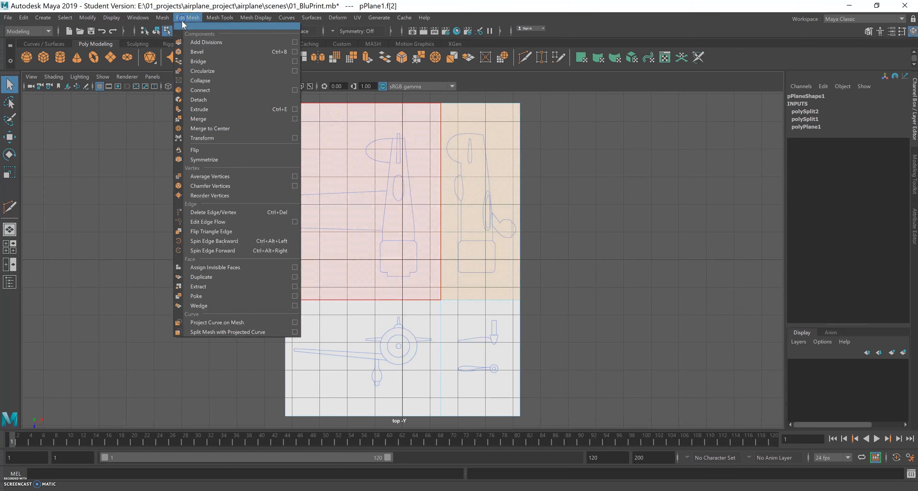
click(200, 288)
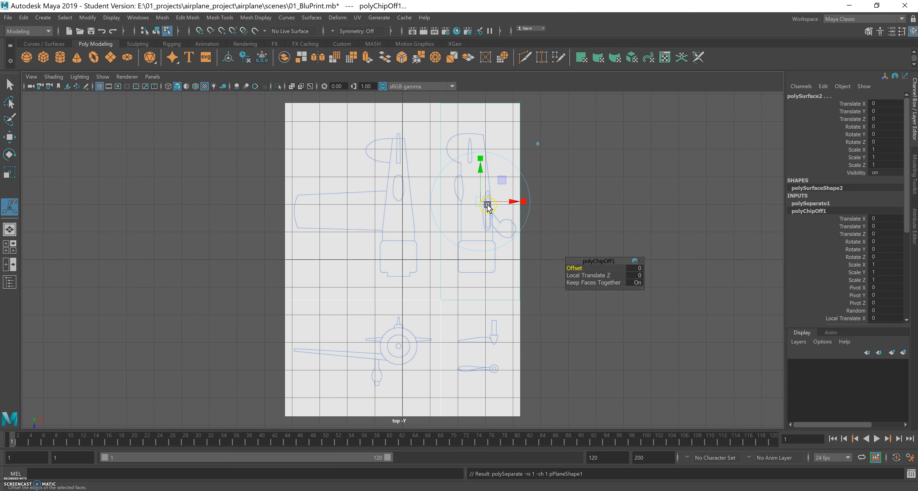
Try rotating the extracted pieces about the X axis, and undo the rotation.
key(e)
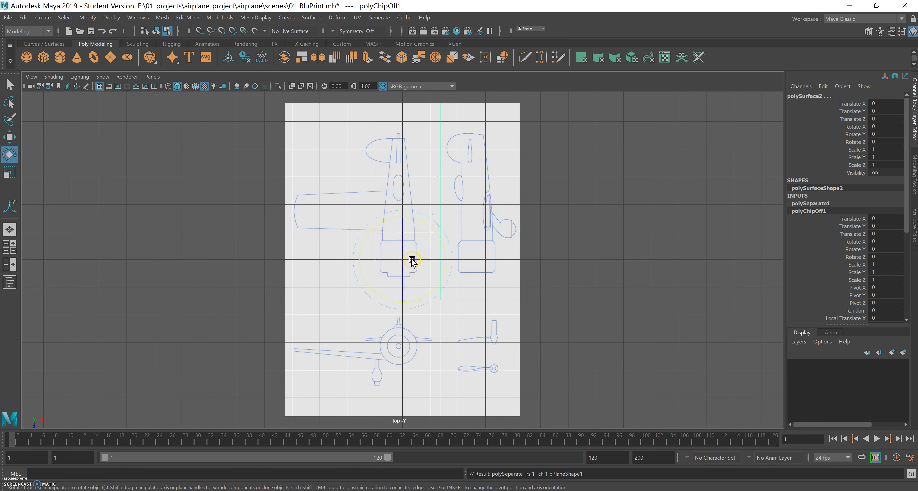
drag(411, 261, 428, 262)
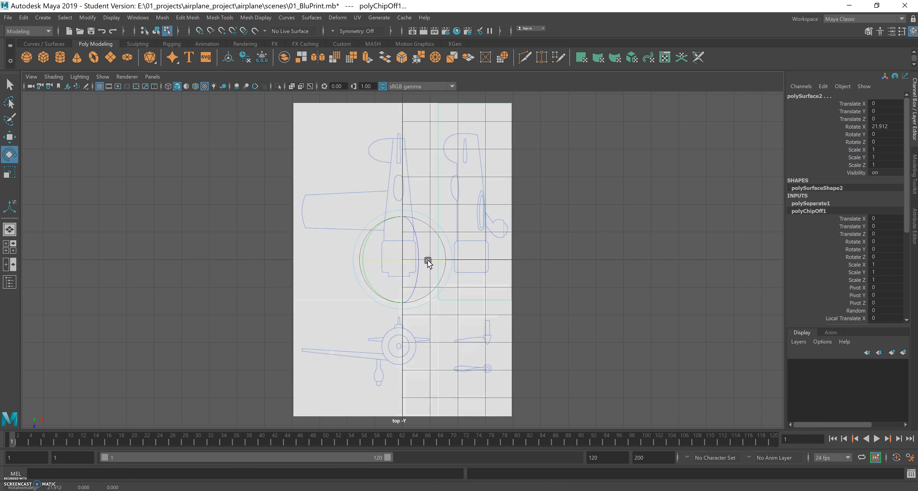
key(ctrl+z)
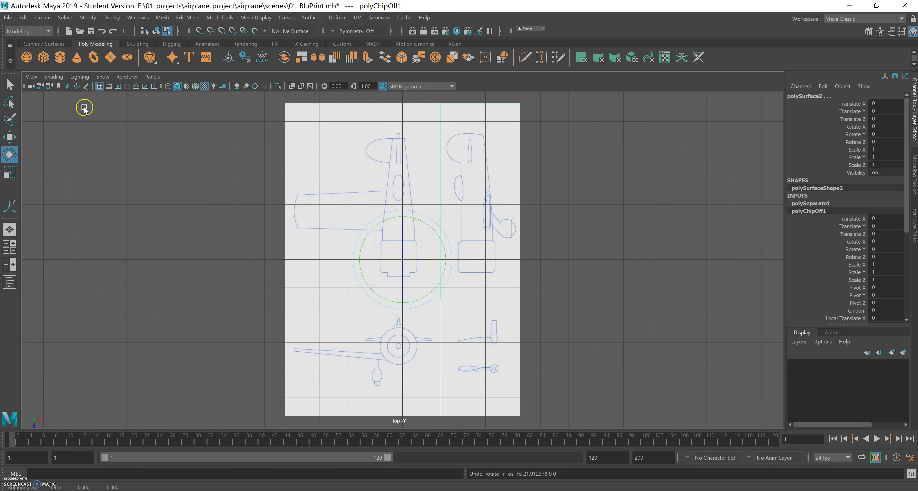
Try rotating the side-view piece by its selected face, and undo the rotations.
click(10, 85)
click(486, 197)
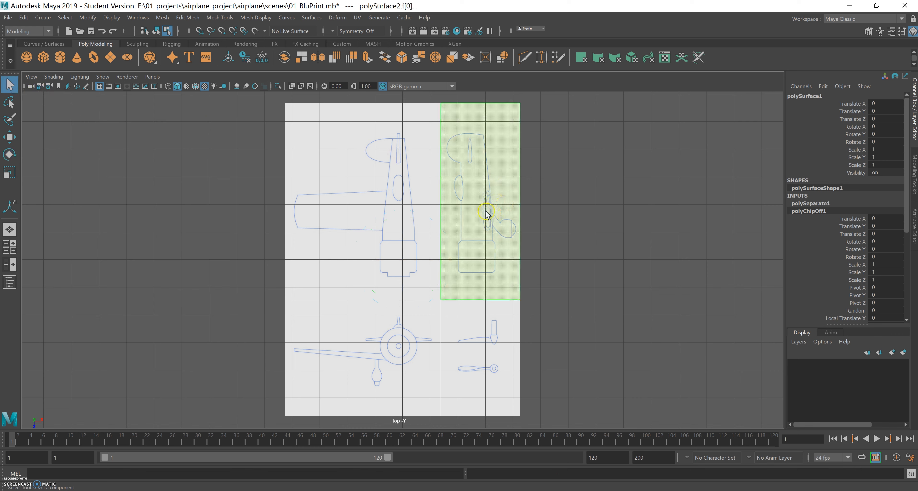
right_drag(486, 211, 487, 238)
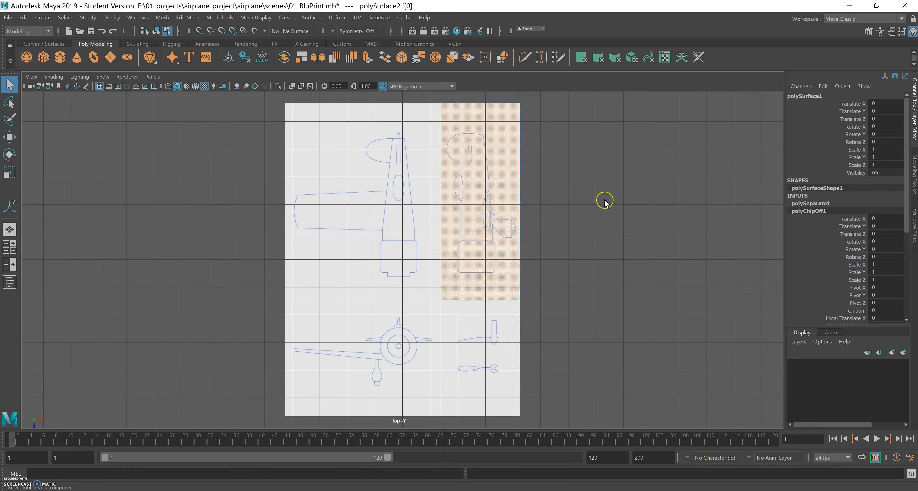
key(e)
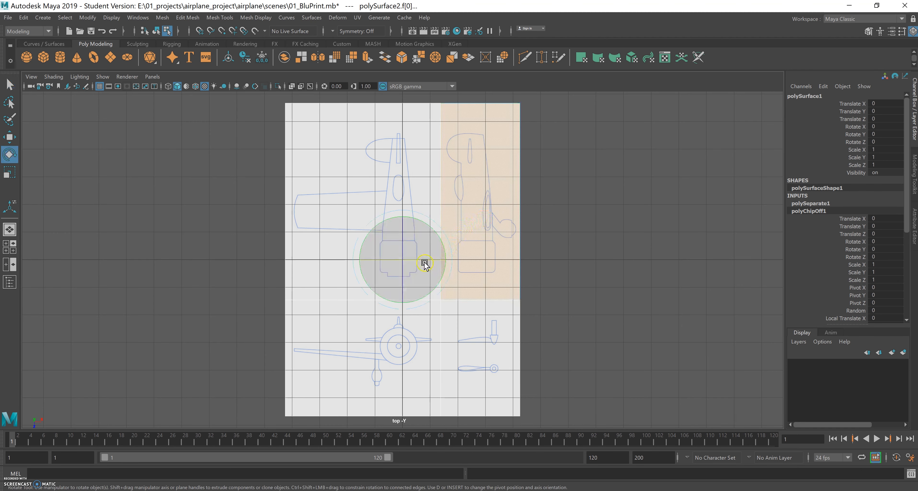
drag(416, 260, 434, 261)
key(ctrl+z)
click(491, 213)
mouse_move(491, 213)
mouse_down()
mouse_move(489, 202)
mouse_move(511, 208)
mouse_up()
key(ctrl+z)
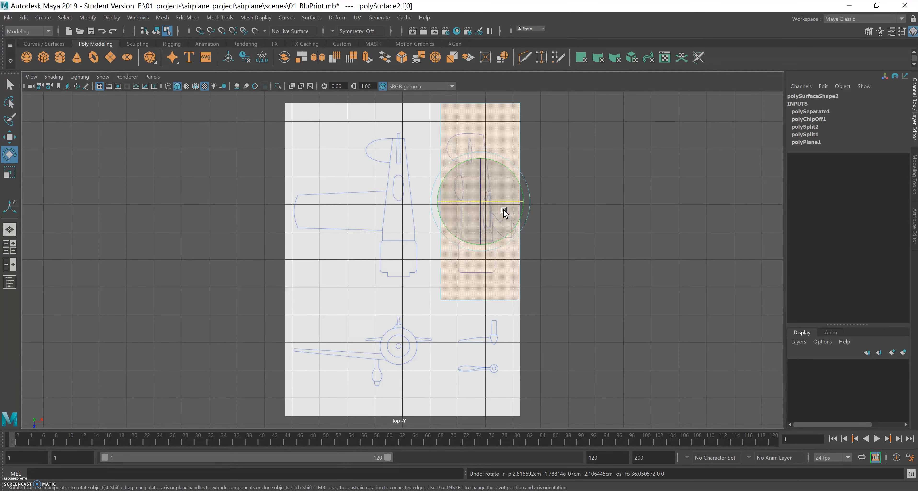
Return to object mode with only the side-view piece selected.
key(F8)
key(q)
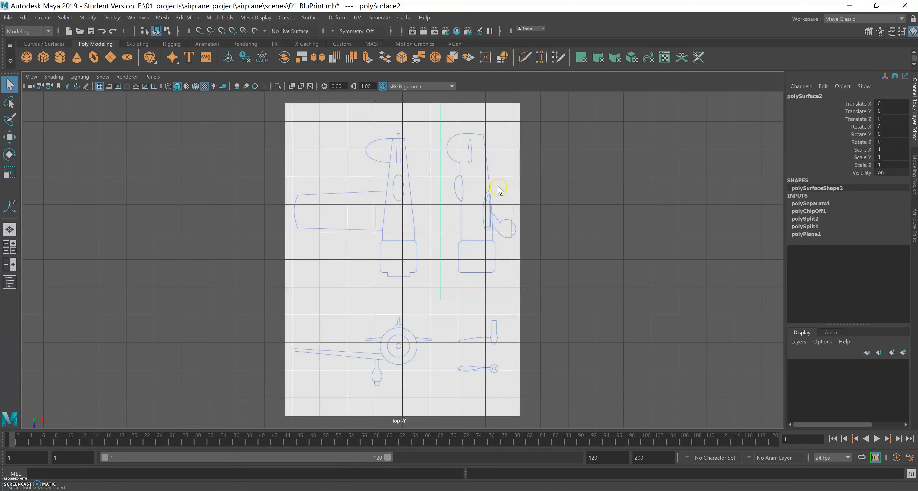
click(9, 154)
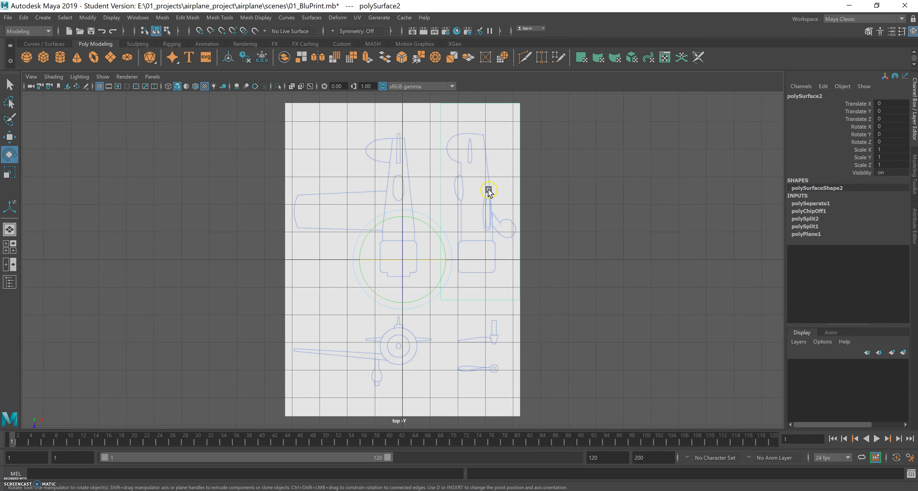
right_drag(483, 205, 512, 192)
Try moving the side-view piece away from the rest of the blueprint, and undo the move.
key(w)
drag(400, 263, 460, 256)
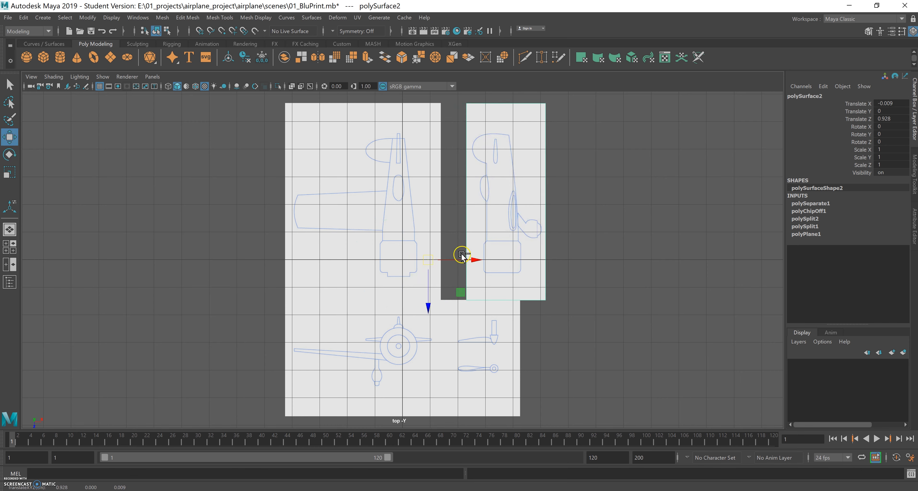
key(ctrl+z)
Rotate the side-view piece upright by setting its Rotate X to 90.
key(e)
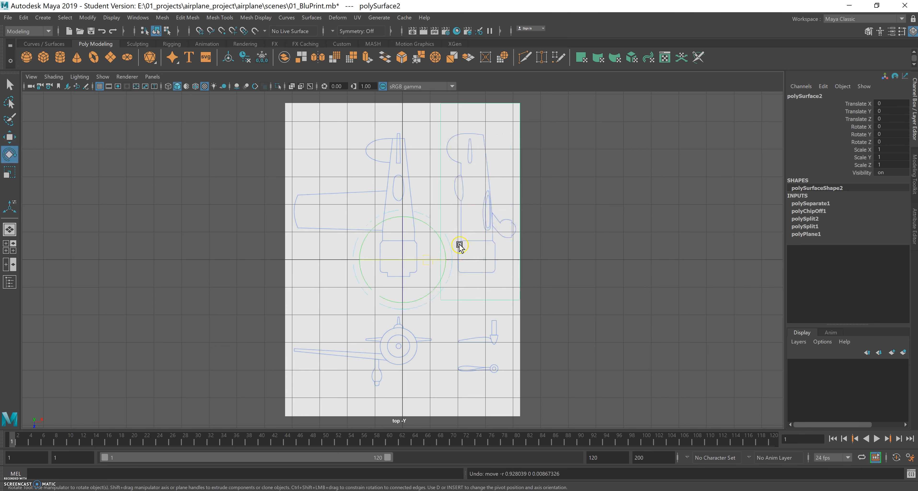
drag(414, 260, 436, 259)
double_click(898, 134)
double_click(897, 129)
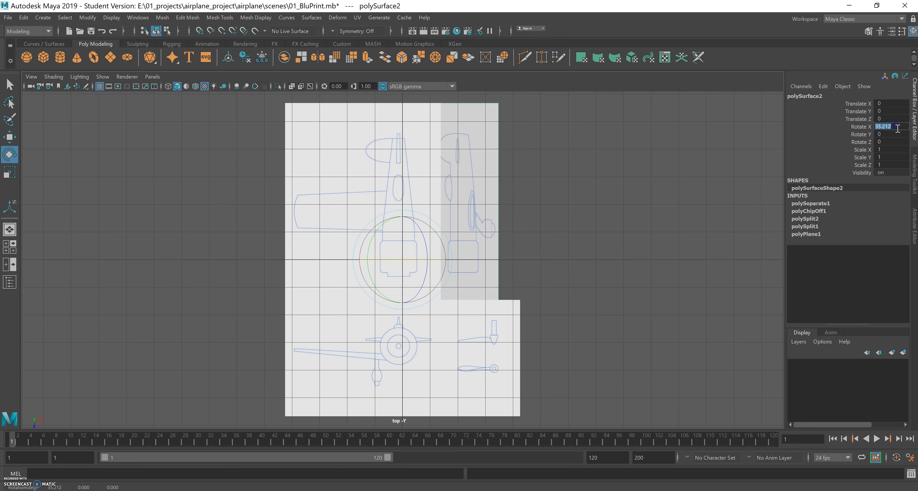
text(90)
key(Return)
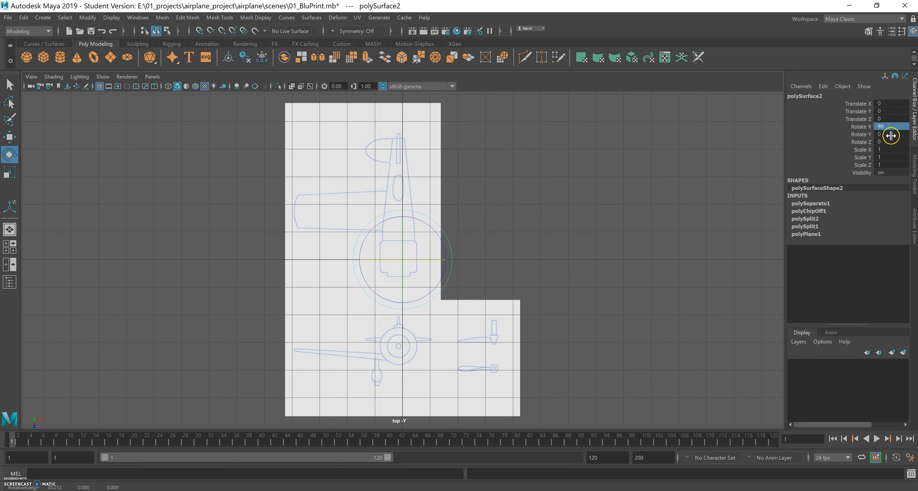
Bring the blueprint pieces up close in the perspective view and turn on textured display.
key(space)
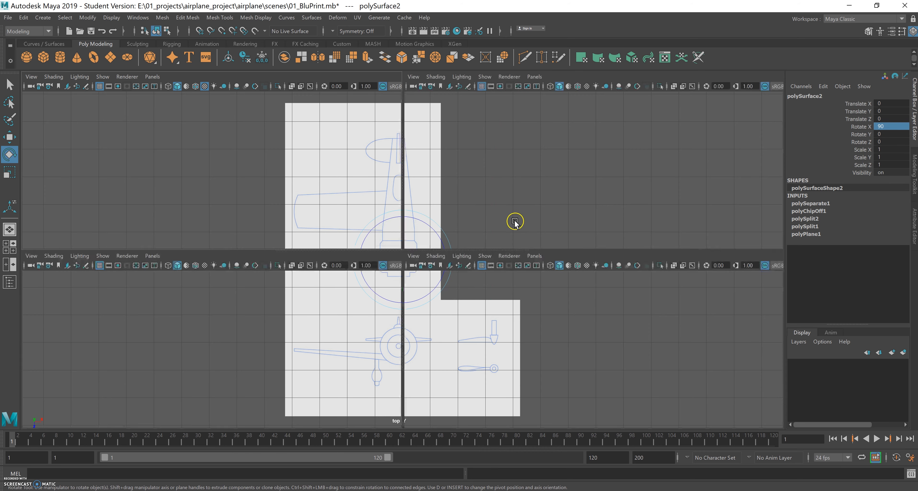
key(space)
key(space)
click(9, 86)
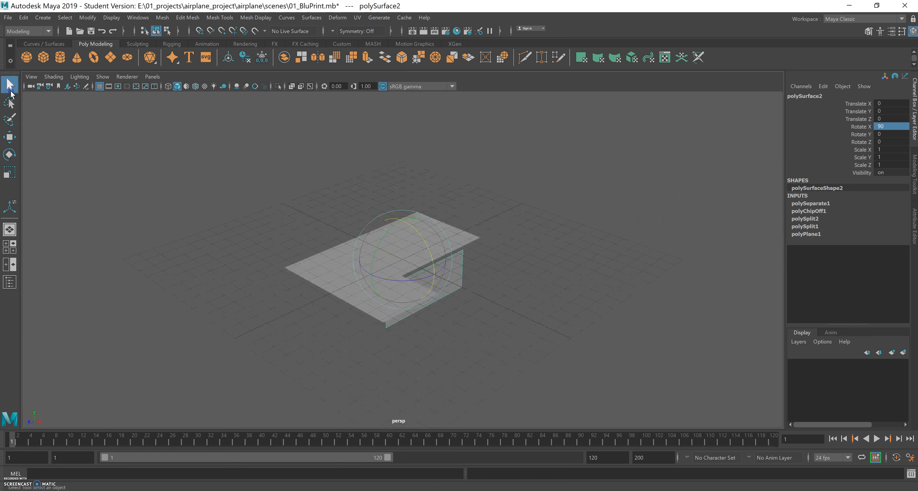
alt+right_drag(350, 289, 611, 321)
alt+middle_drag(485, 310, 479, 270)
alt+drag(475, 269, 444, 274)
alt+drag(391, 232, 377, 200)
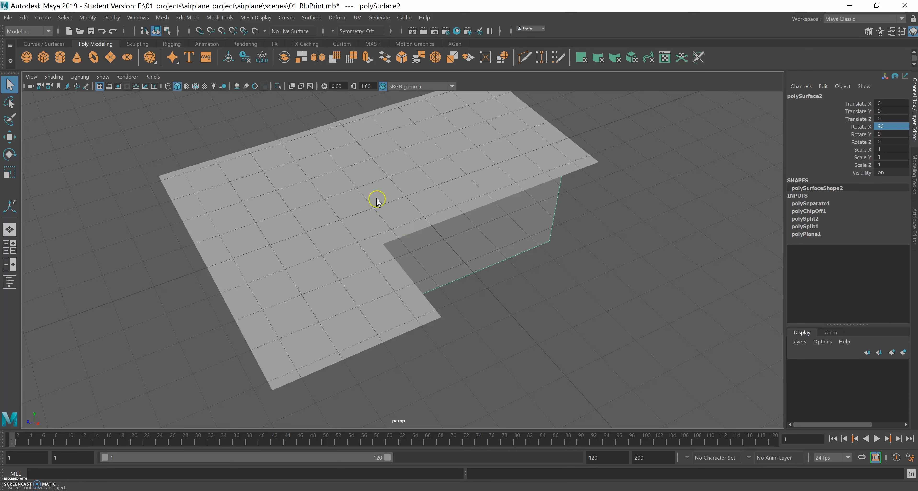
click(205, 86)
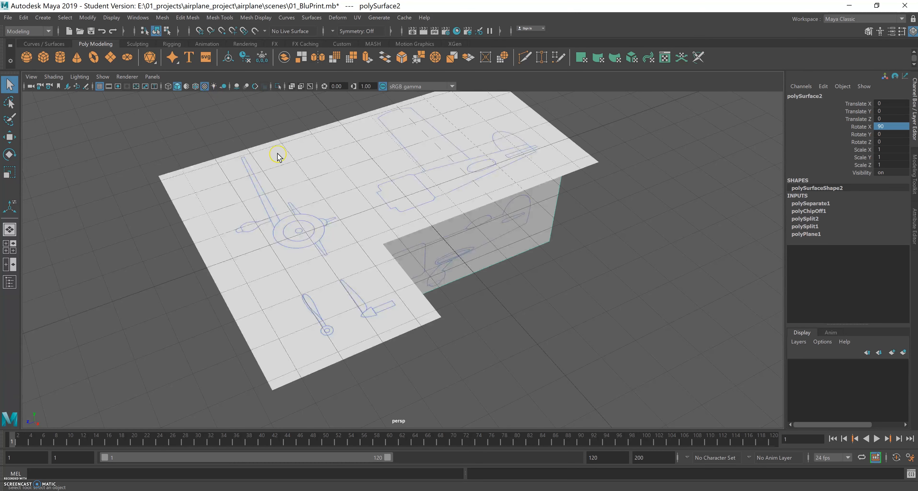
Try moving the upright side-view piece with its off-centre pivot, and undo the move.
alt+drag(526, 262, 521, 323)
click(514, 341)
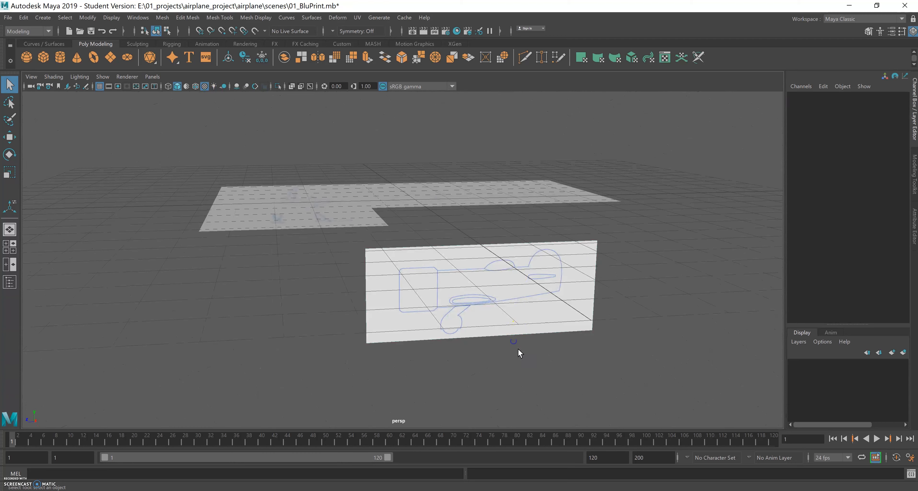
key(ctrl+z)
key(w)
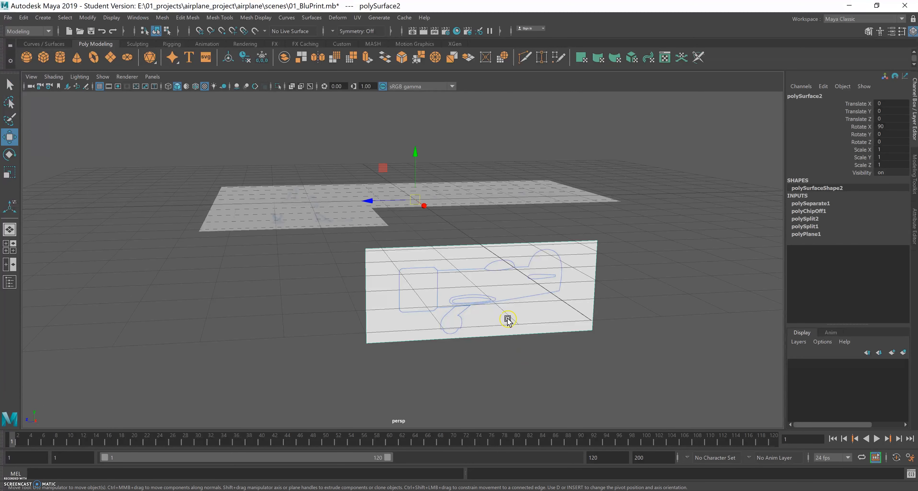
drag(421, 204, 432, 175)
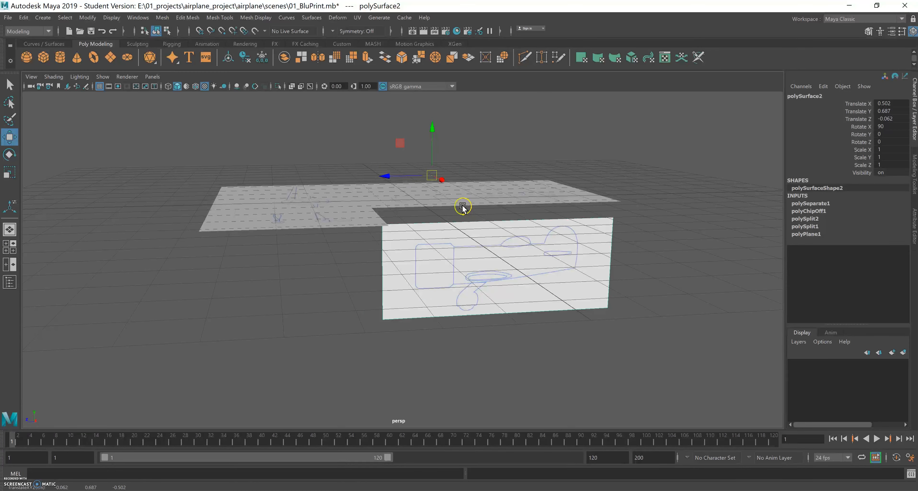
key(ctrl+z)
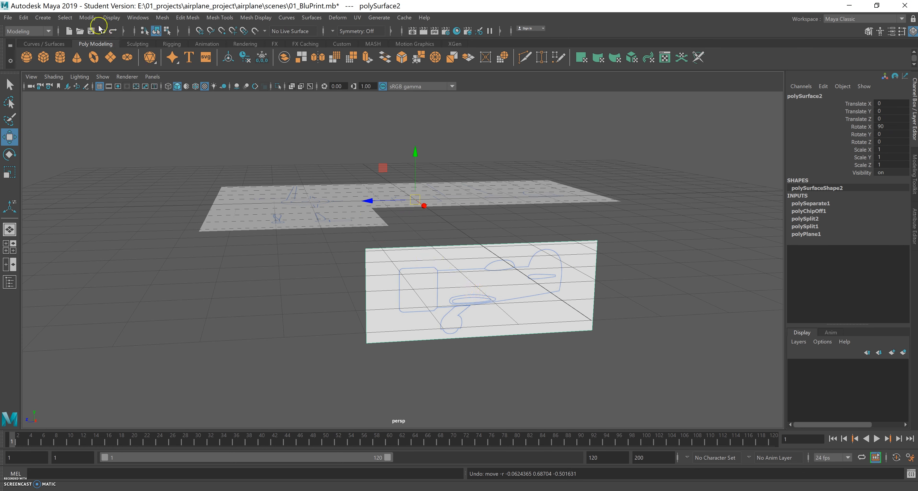
Center the pivot of the side-view piece and test it with a move that is undone.
click(88, 19)
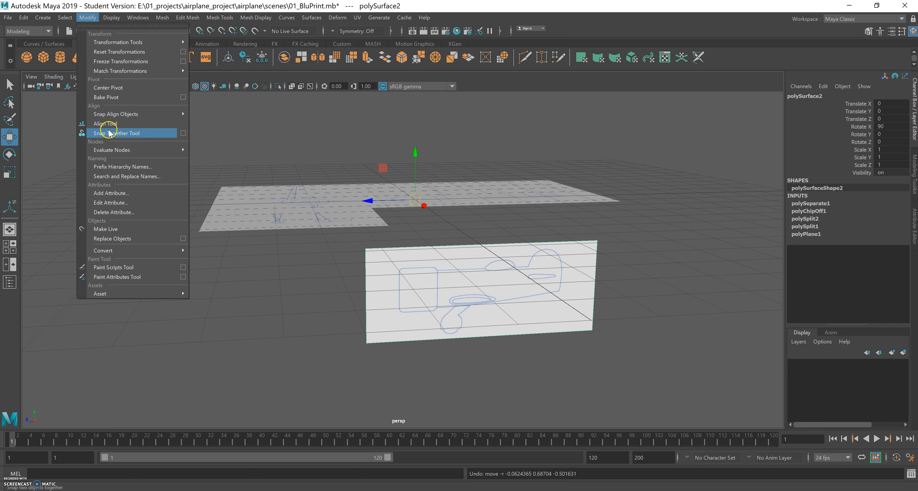
click(112, 90)
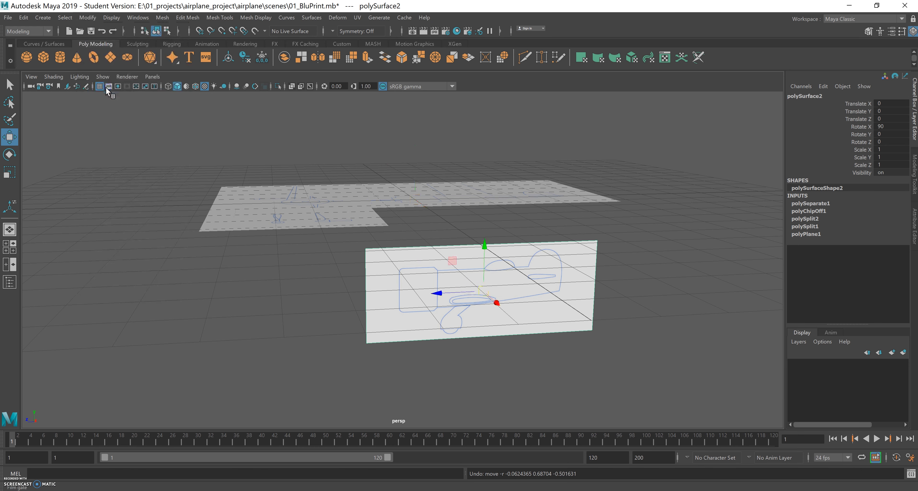
drag(487, 293, 410, 300)
key(ctrl+z)
Extract the top-view face of the remaining L-shaped blueprint as a separate piece, working in the top view.
key(space)
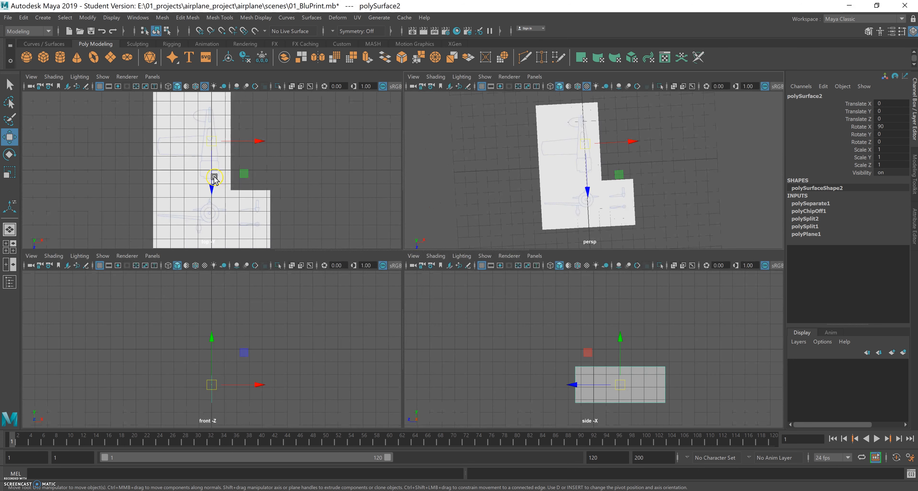
key(space)
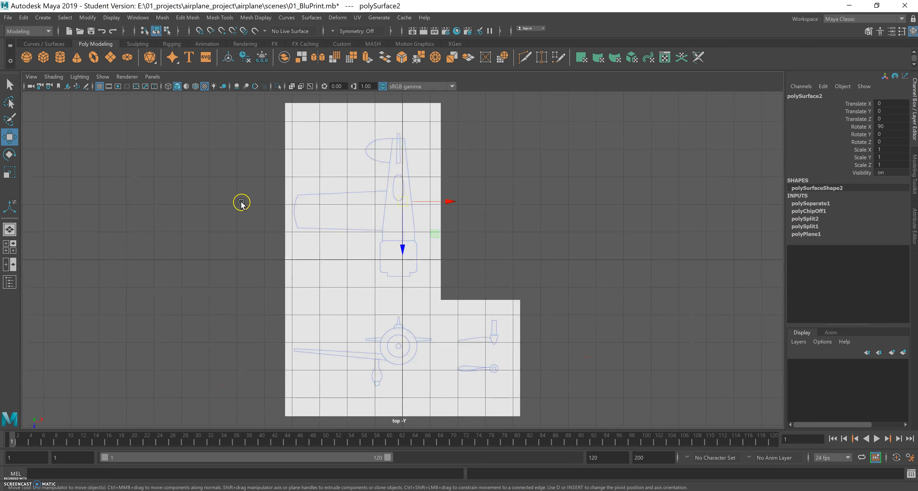
alt+right_drag(491, 246, 566, 267)
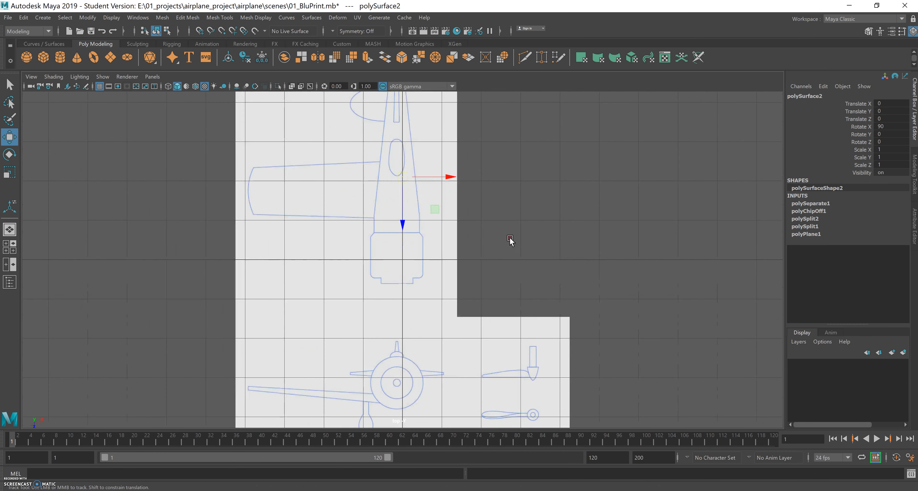
alt+middle_drag(509, 240, 537, 285)
alt+right_drag(513, 268, 461, 278)
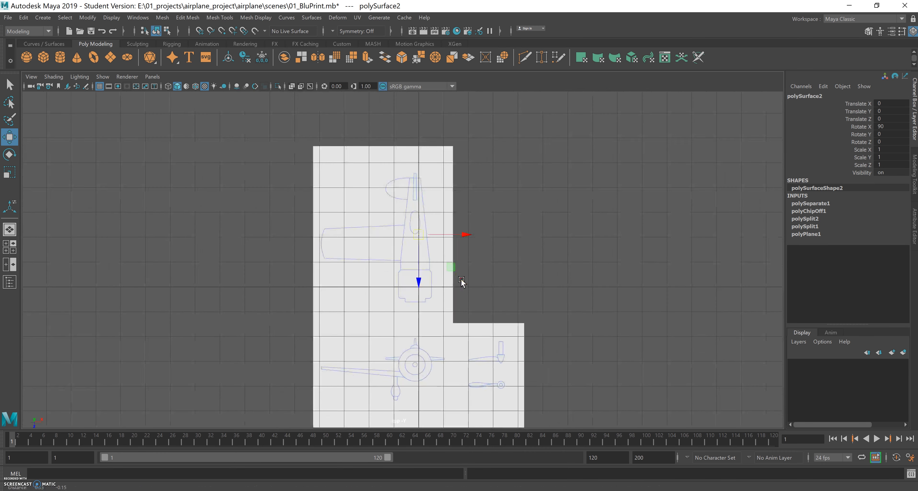
alt+middle_drag(461, 278, 461, 253)
click(10, 85)
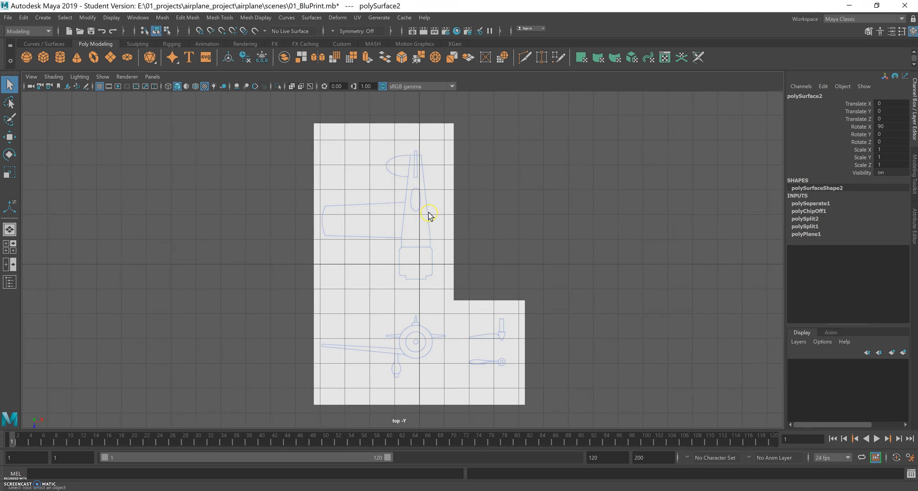
right_drag(390, 211, 390, 241)
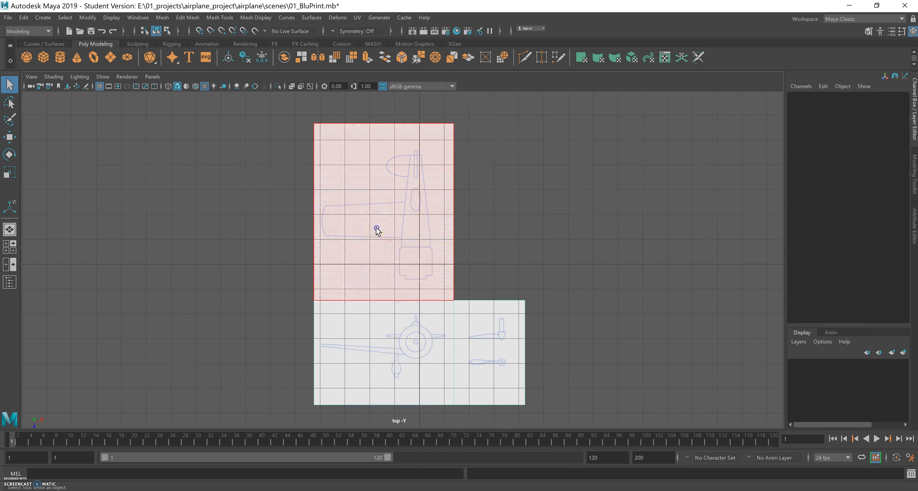
click(376, 231)
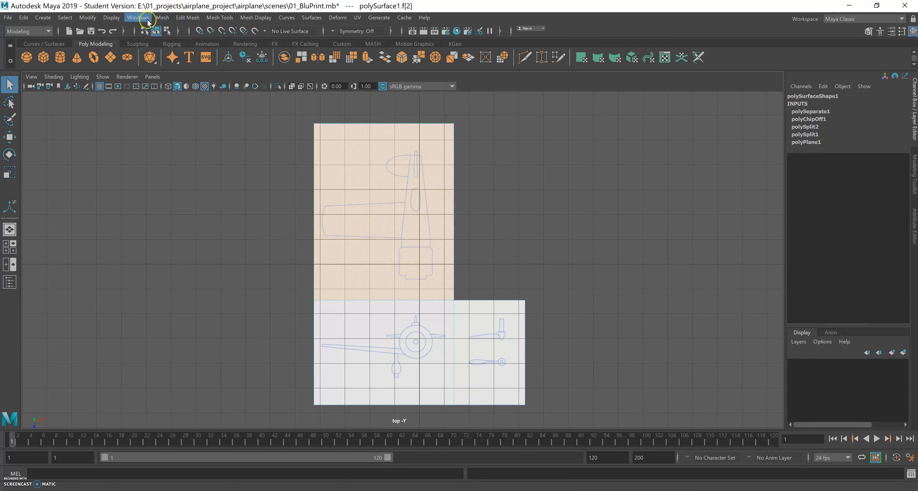
click(188, 19)
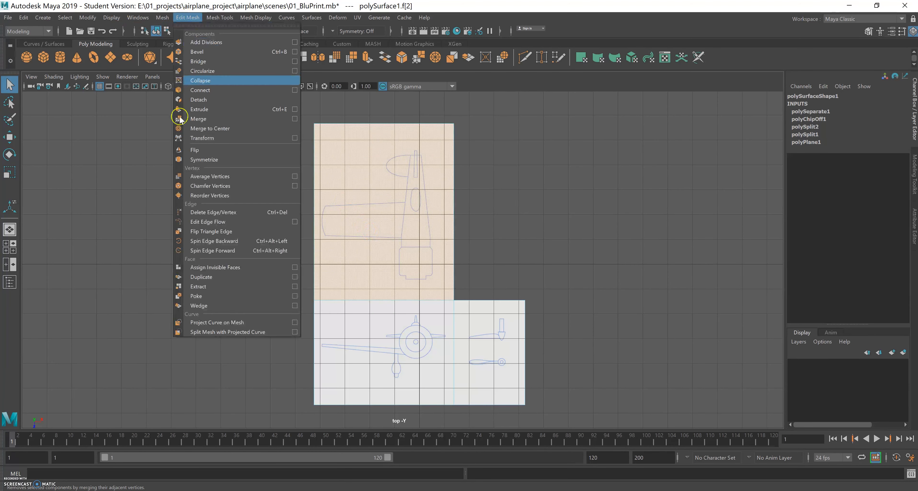
click(209, 288)
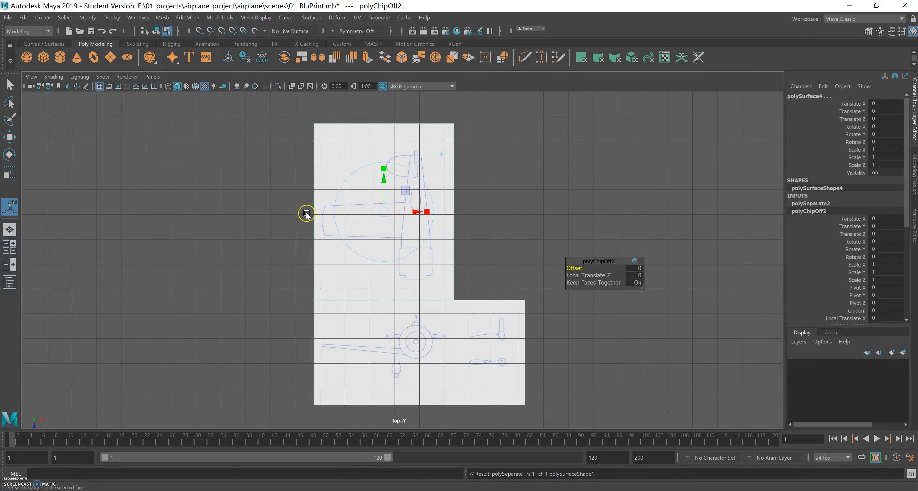
click(10, 85)
Try to extract the front-view section of the blueprint as its own piece.
click(379, 329)
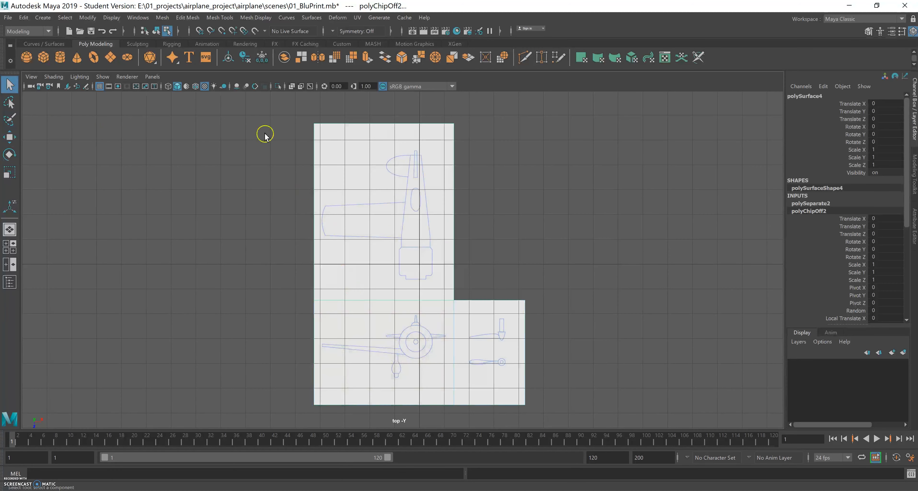
click(188, 18)
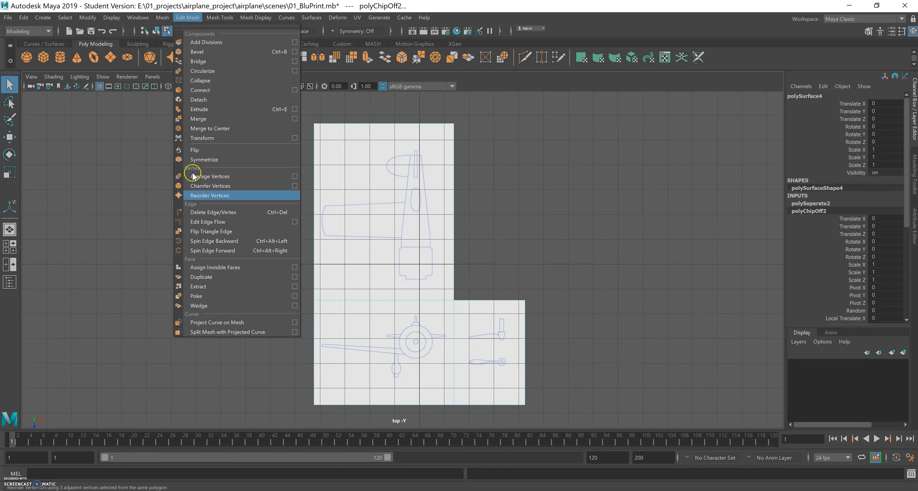
click(210, 289)
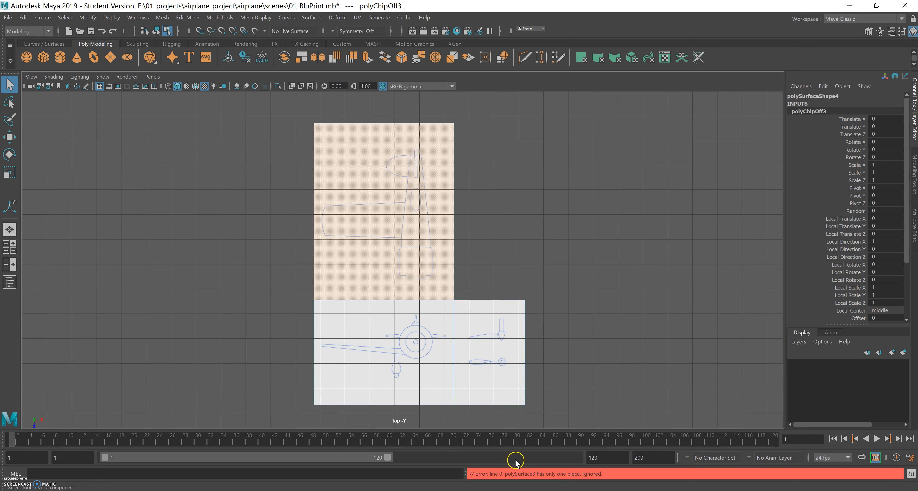
Extract the propeller face beside the front view as a separate piece.
click(494, 364)
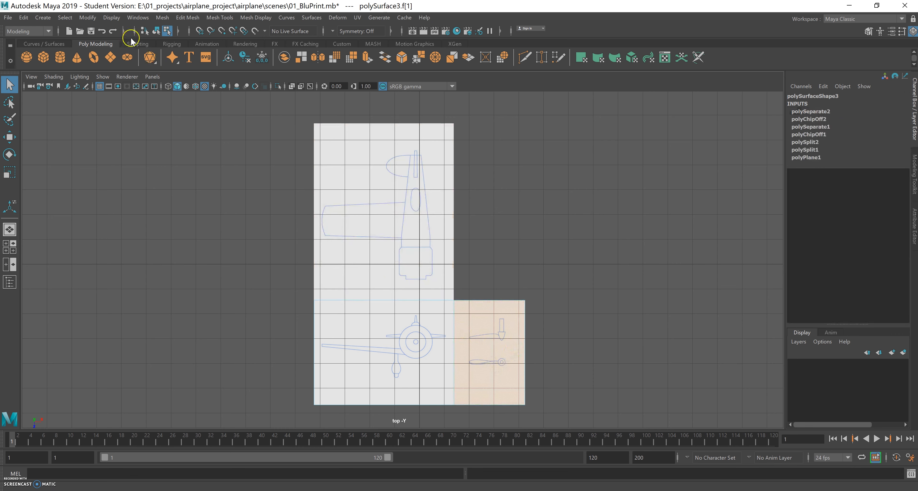
click(188, 20)
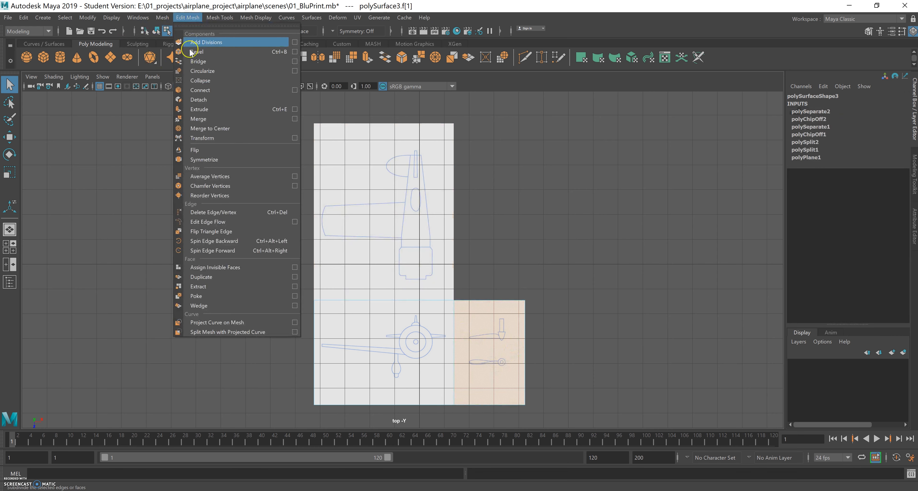
click(210, 289)
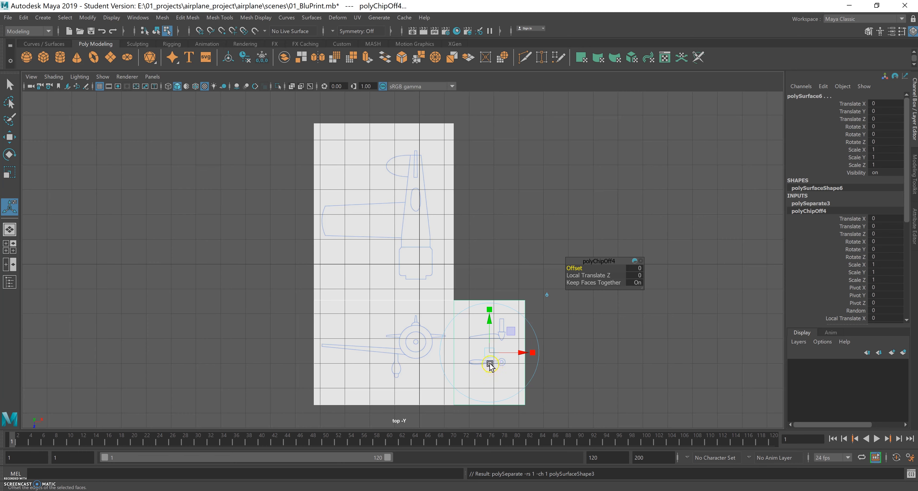
Try moving the extracted propeller piece as a whole object, and undo the move.
key(e)
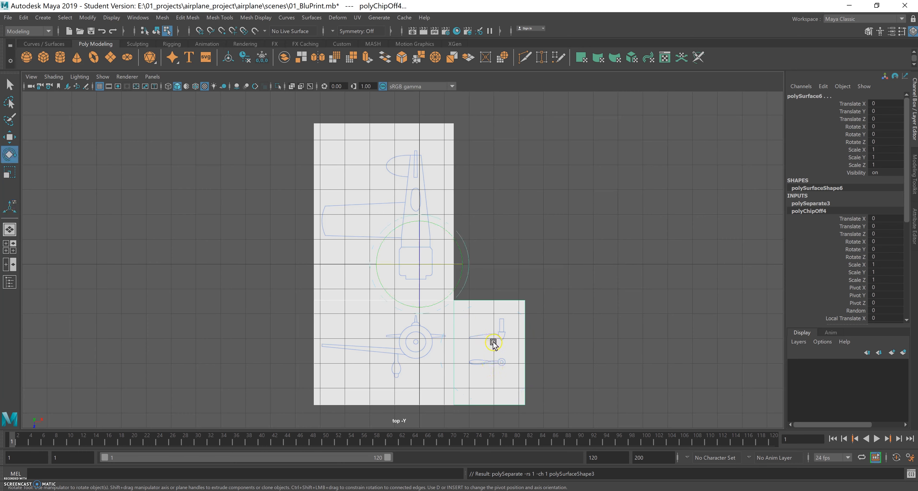
click(480, 325)
right_click(488, 323)
right_drag(511, 277, 523, 234)
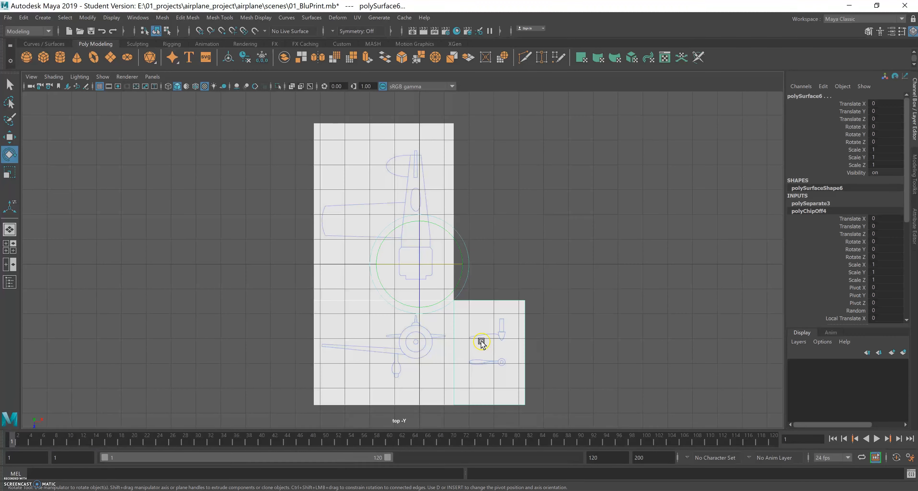
key(w)
drag(431, 284, 432, 263)
key(ctrl+z)
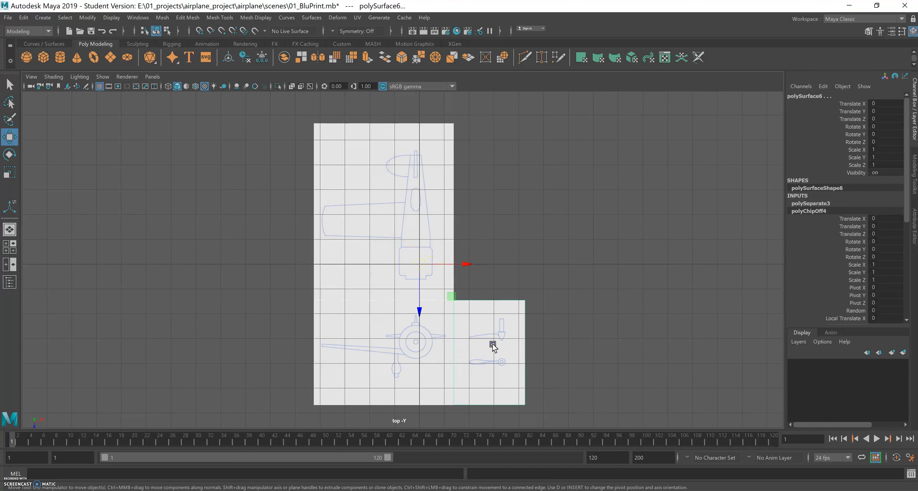
Select the propeller piece's face and apply Extract to it again.
click(498, 353)
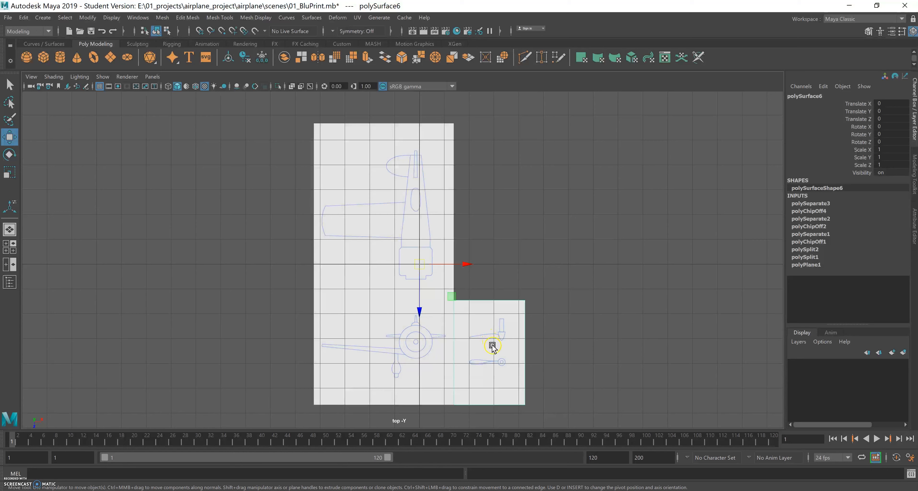
right_drag(486, 340, 484, 274)
click(478, 337)
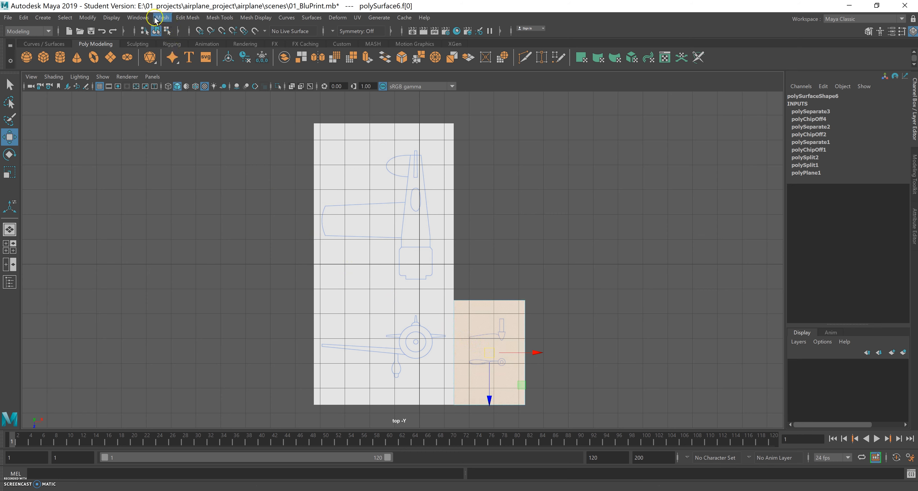
click(187, 17)
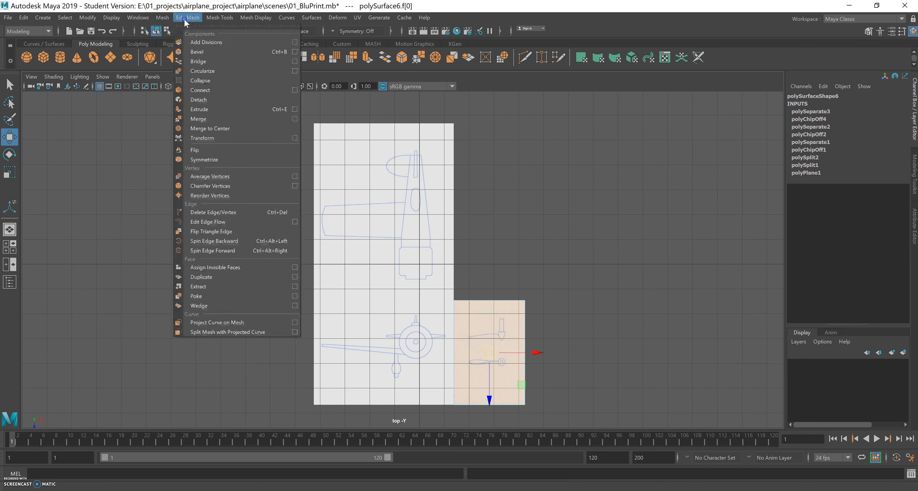
click(207, 287)
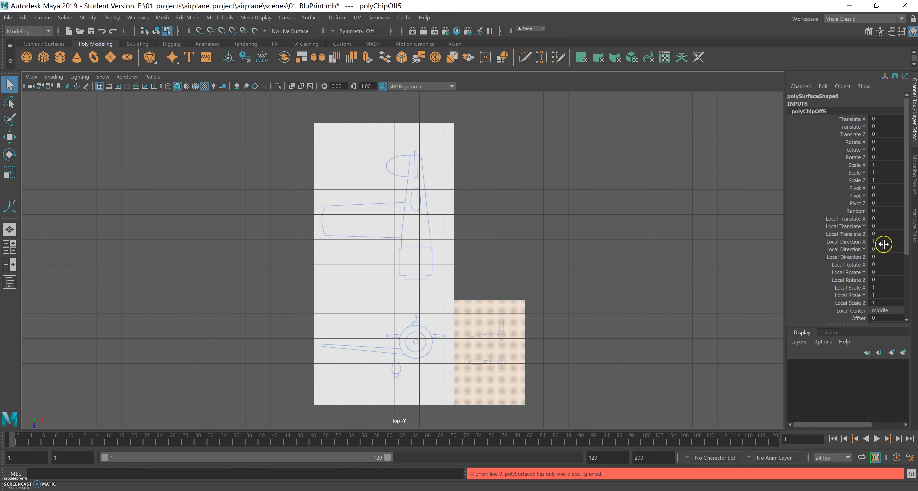
Stand the propeller piece upright by setting the extraction's Local Rotate X to 90.
click(846, 265)
middle_drag(758, 265, 772, 268)
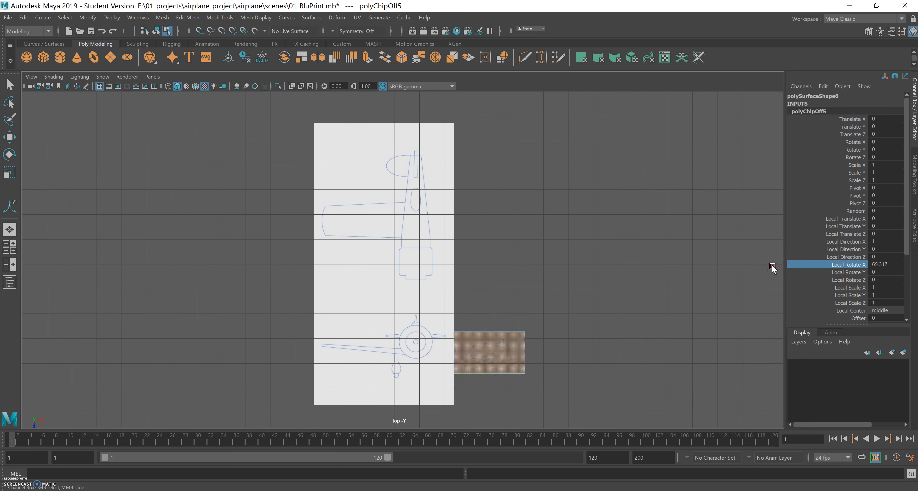
double_click(876, 264)
text(90)
key(Return)
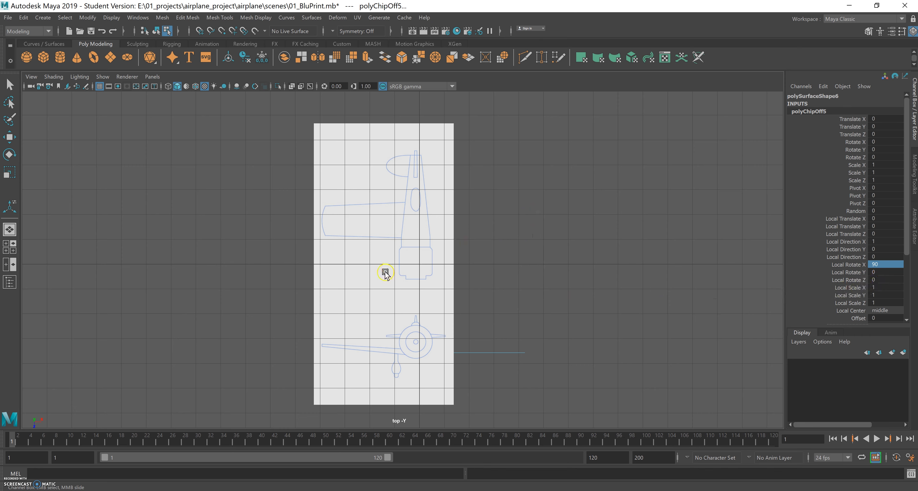
Try rotating the front-view piece's selected face upright freehand, and undo both rotations.
click(369, 302)
click(709, 271)
click(395, 316)
click(352, 338)
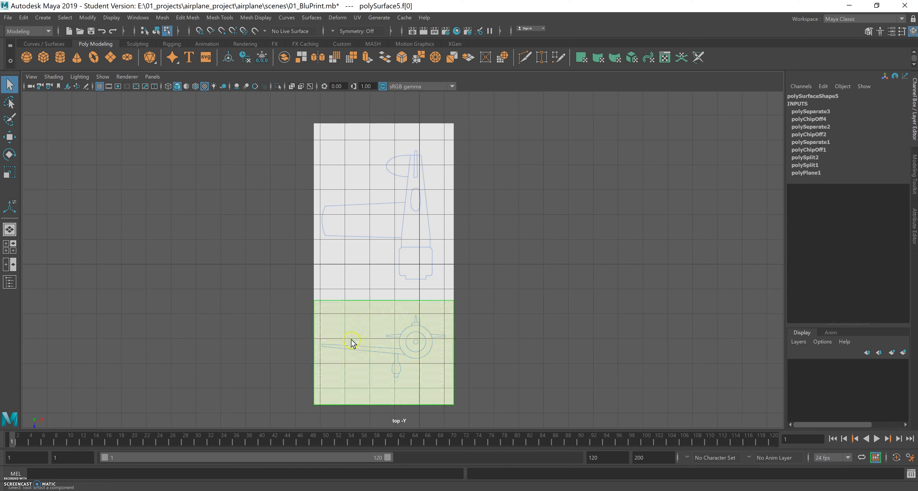
key(e)
drag(383, 325, 388, 364)
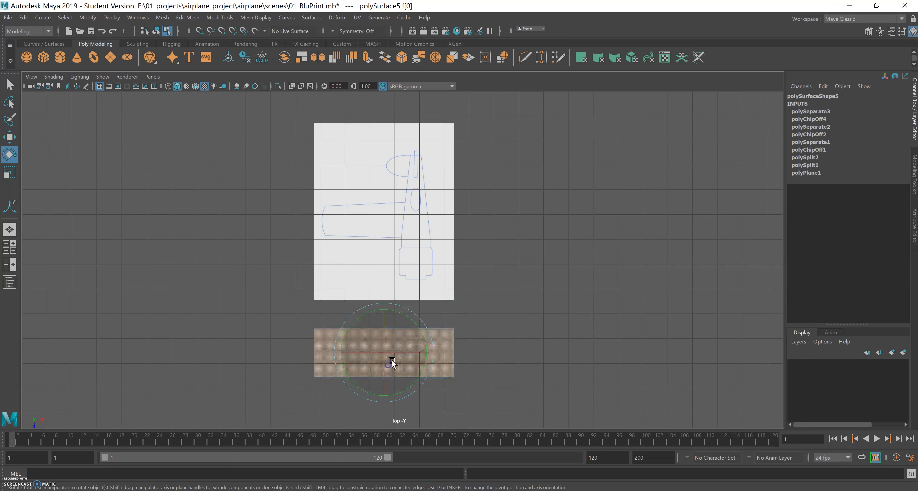
drag(383, 331, 386, 346)
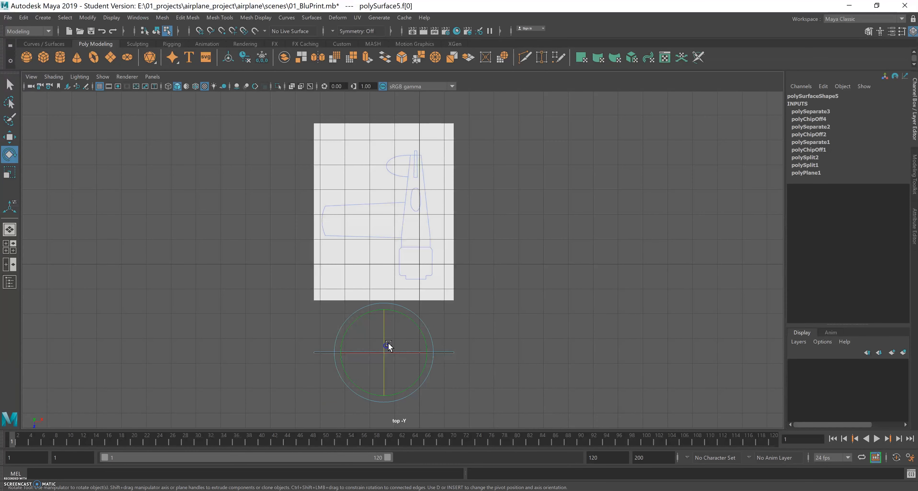
key(ctrl+z)
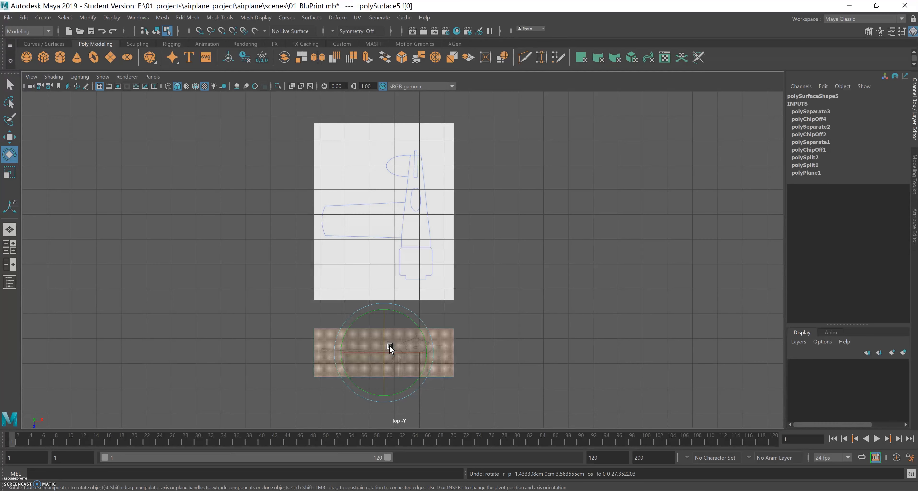
key(ctrl+z)
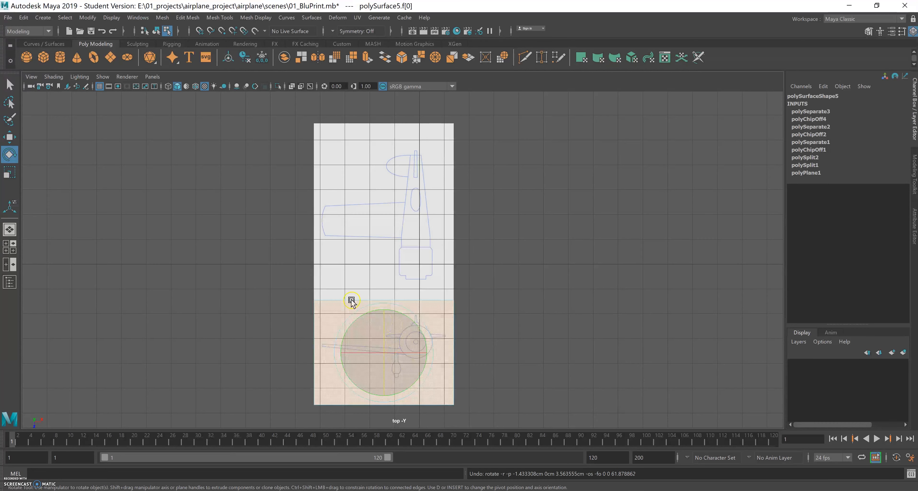
Switch the front-view piece to object mode and rotate it upright by setting its Rotate Z to 90.
click(9, 85)
mouse_move(385, 337)
right_down()
mouse_move(394, 337)
mouse_move(436, 237)
mouse_move(390, 345)
right_up()
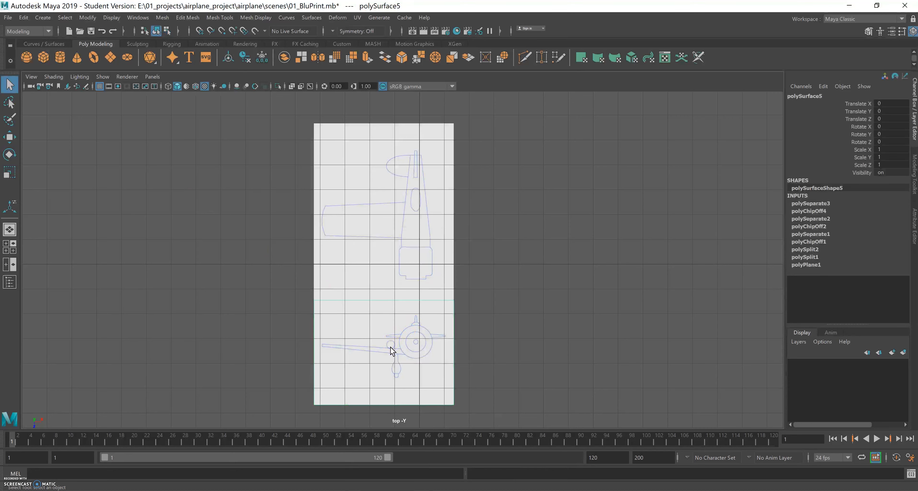
click(9, 154)
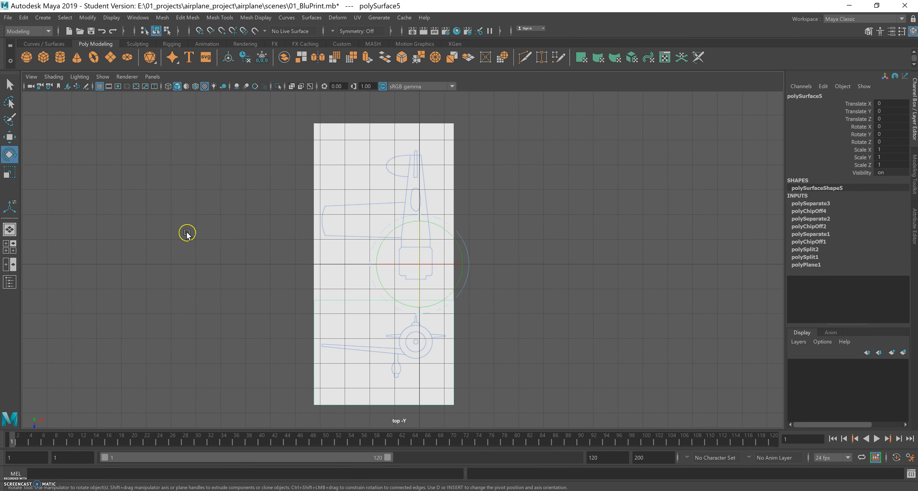
drag(419, 249, 431, 280)
click(896, 143)
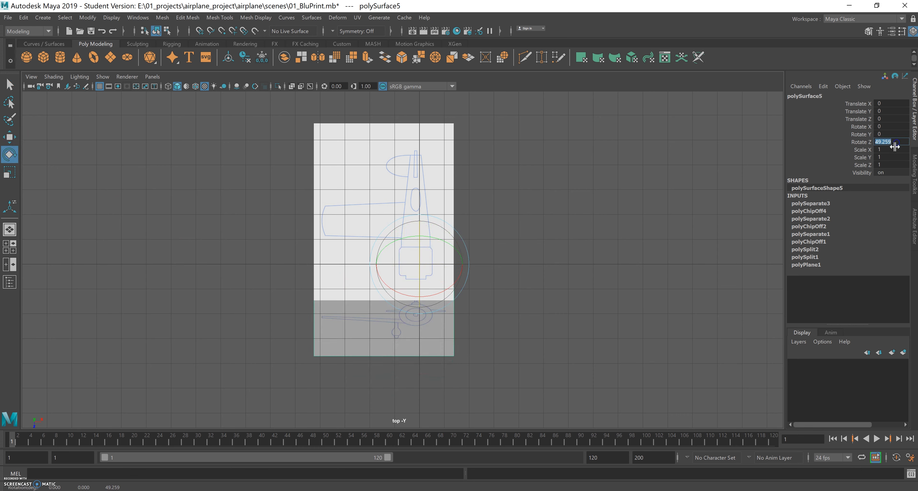
key(Return)
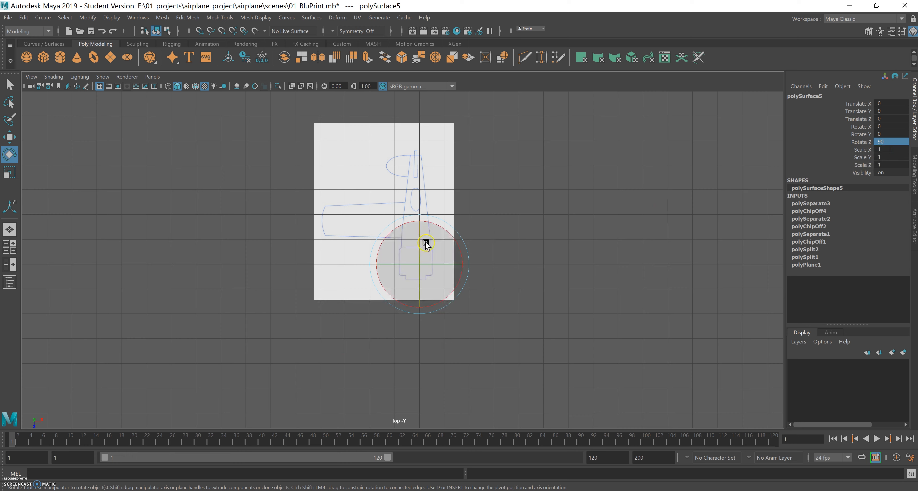
Examine the orientation of all the blueprint pieces in the perspective view.
key(space)
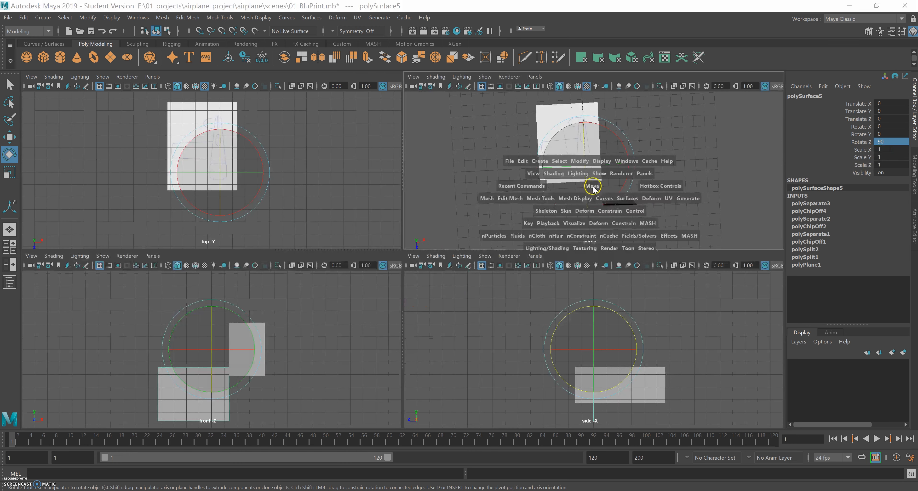
key(space)
alt+drag(426, 310, 467, 290)
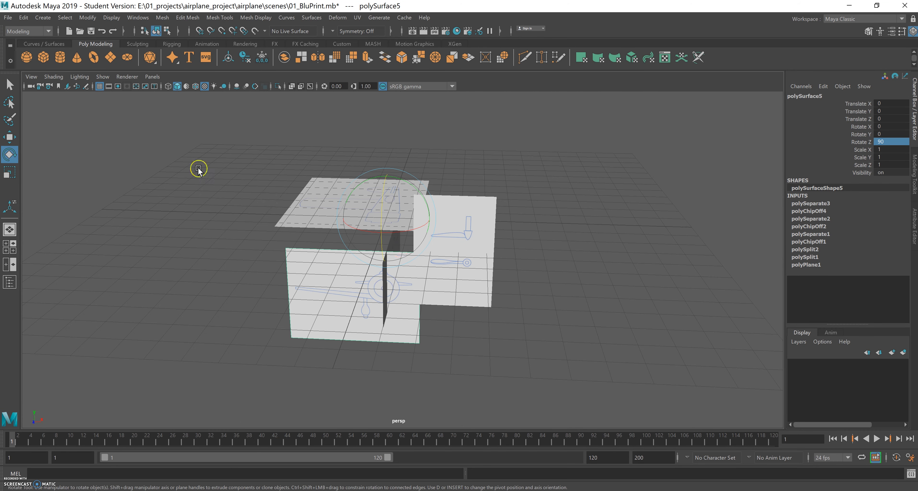
Center the pivot of the front-view blueprint piece.
click(9, 85)
alt+drag(439, 243, 373, 295)
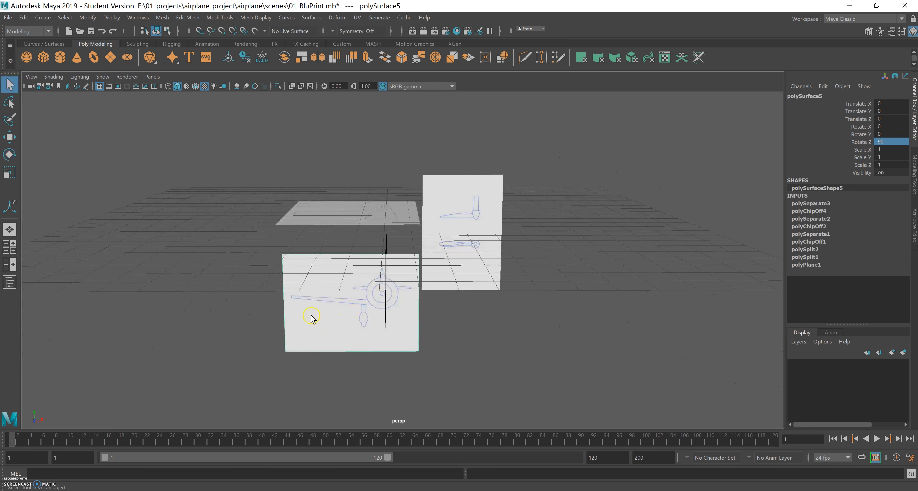
click(9, 137)
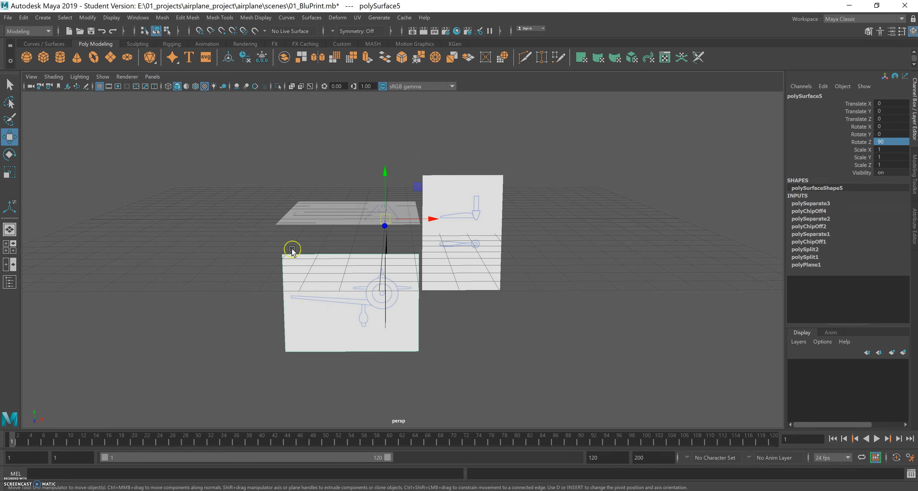
click(87, 18)
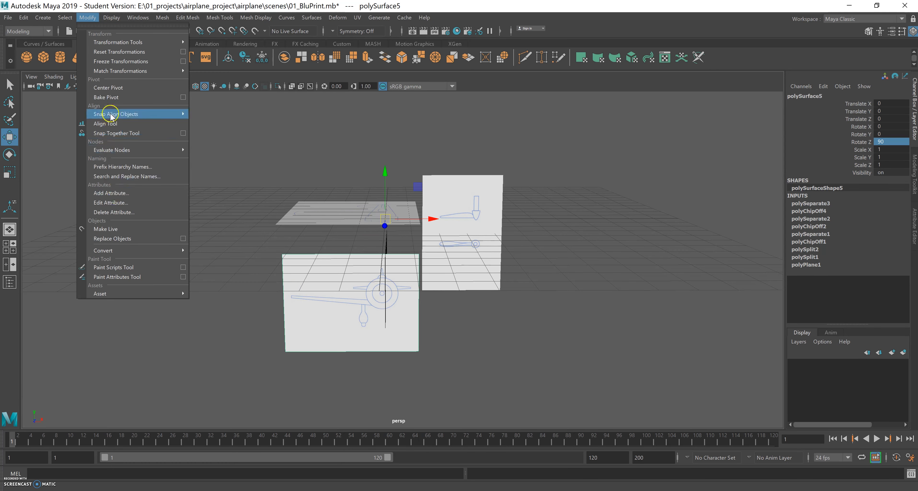
click(110, 90)
Center the pivot of the top-view blueprint piece.
click(287, 207)
alt+drag(396, 303, 420, 254)
click(477, 181)
alt+drag(492, 202, 441, 228)
alt+drag(155, 170, 242, 236)
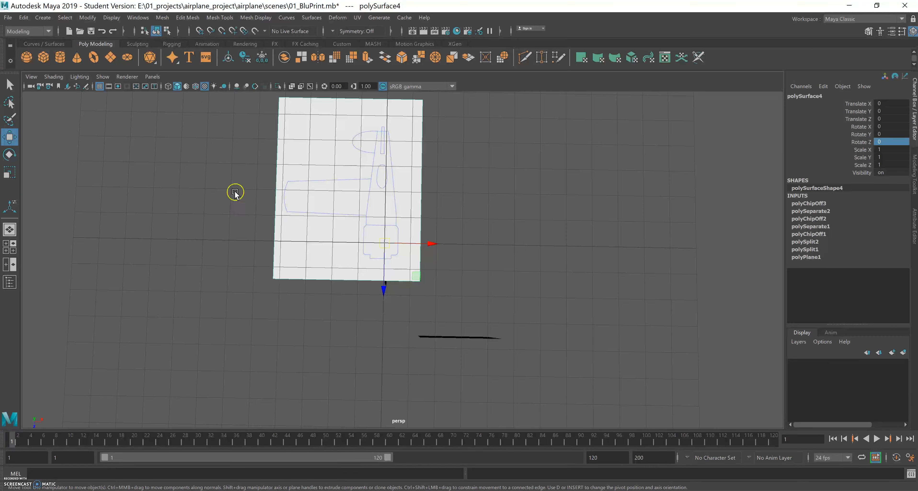
click(87, 18)
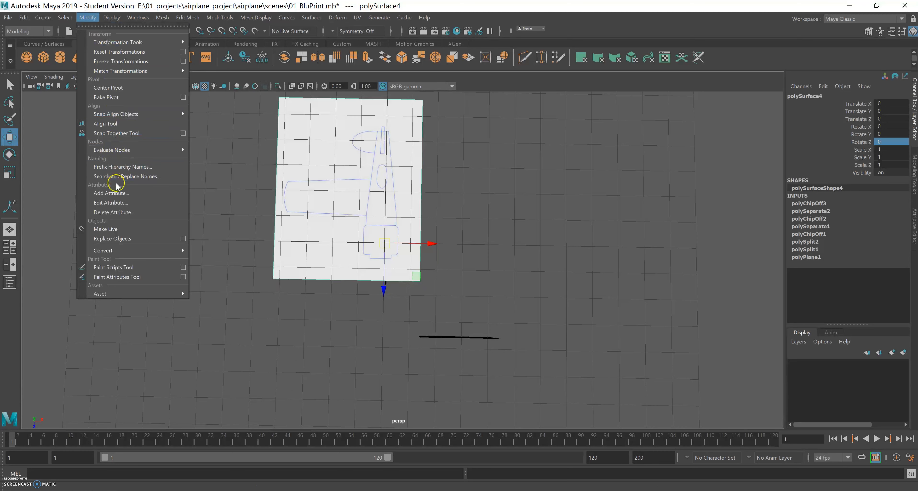
click(114, 88)
Center the pivot of the propeller blueprint piece.
alt+drag(461, 248, 524, 254)
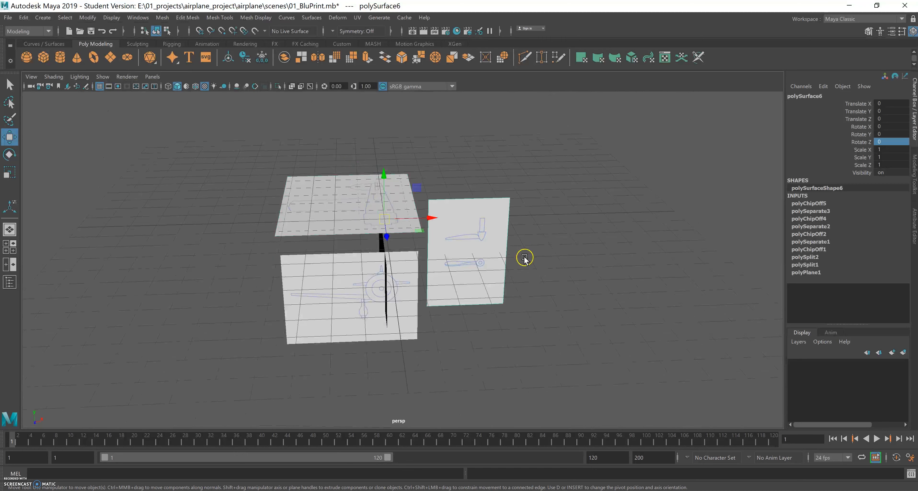
click(88, 22)
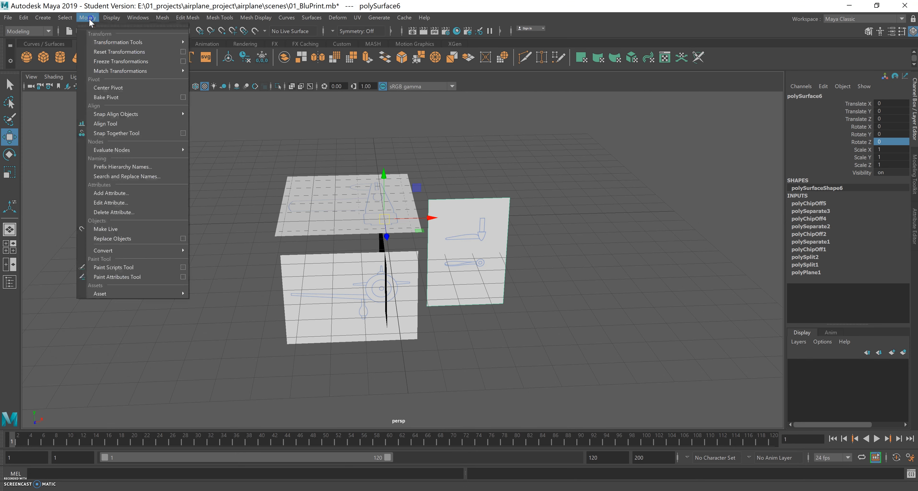
click(109, 88)
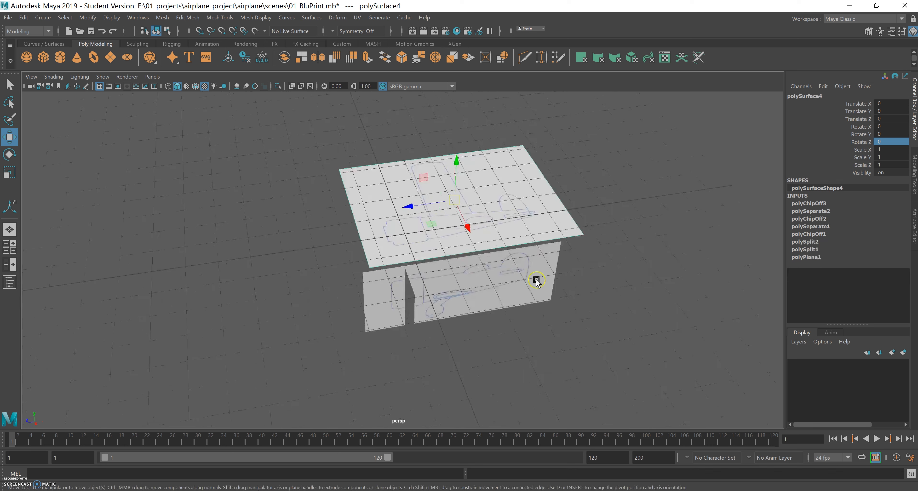
In the top view, move the top-view piece sideways to Translate Z 0.155 so the fuselage is centred on the vertical grid axis.
alt+drag(509, 277, 567, 291)
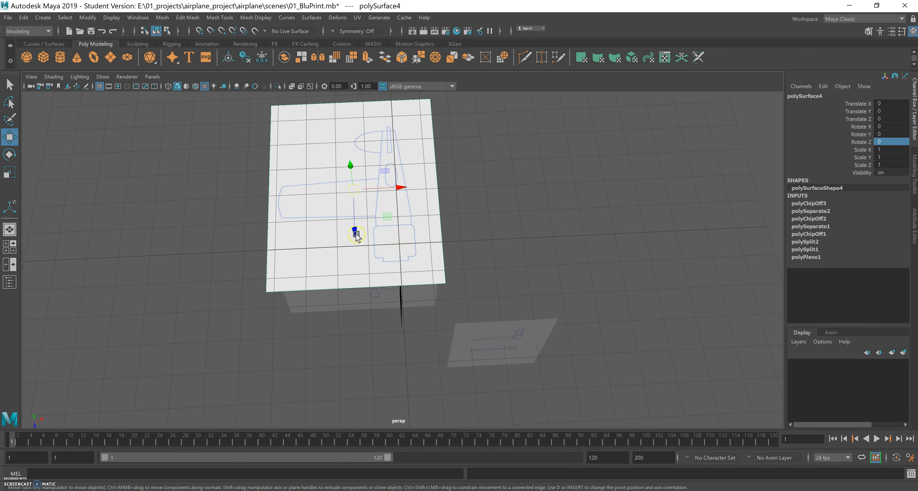
key(space)
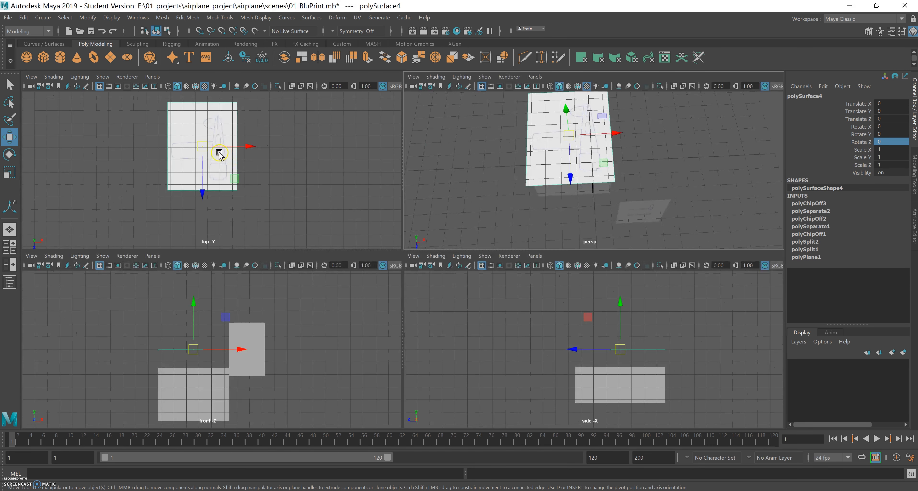
key(space)
alt+right_drag(409, 271, 599, 283)
alt+middle_drag(495, 277, 434, 305)
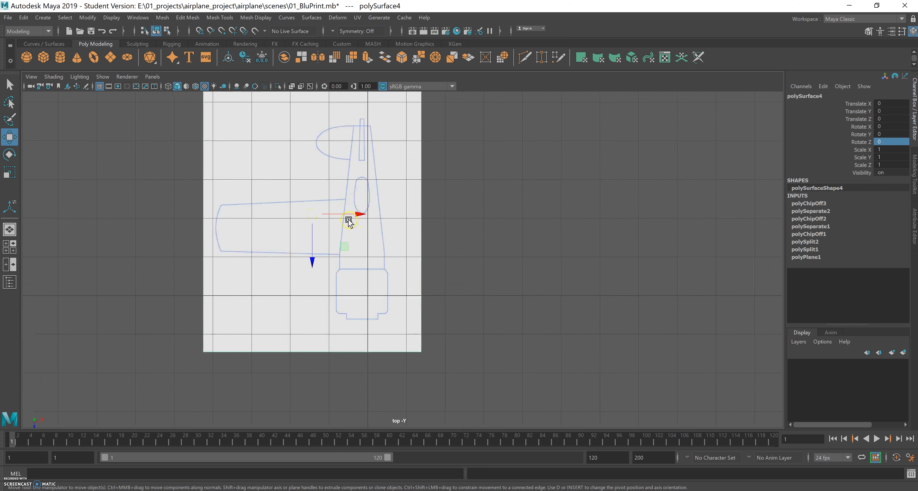
mouse_move(357, 216)
mouse_down()
mouse_move(381, 217)
mouse_move(363, 218)
mouse_up()
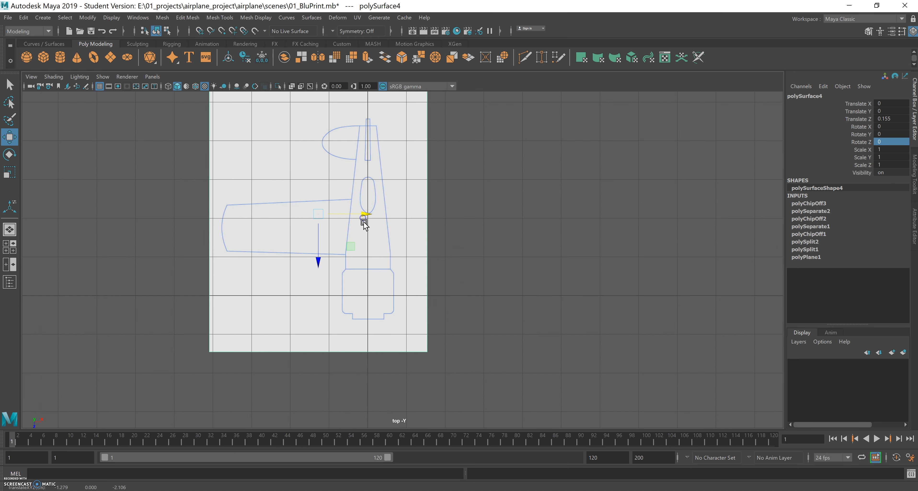
Check the fuselage's centring on the grid axis and slide the top-view piece lengthwise to Translate X about -1.777.
alt+right_drag(376, 220, 682, 240)
alt+middle_drag(451, 227, 486, 364)
alt+right_drag(392, 242, 598, 234)
alt+middle_drag(425, 215, 439, 188)
alt+right_drag(455, 266, 371, 277)
alt+middle_drag(380, 276, 367, 232)
alt+right_drag(367, 234, 552, 293)
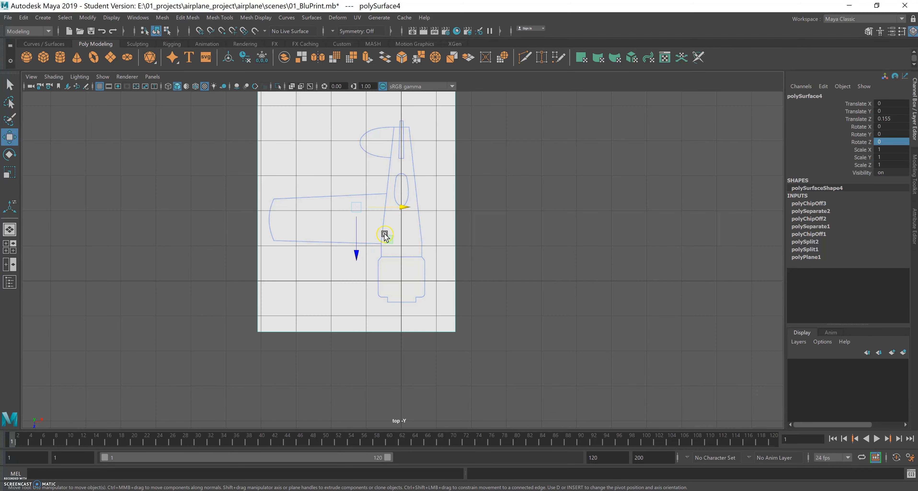
drag(359, 257, 352, 316)
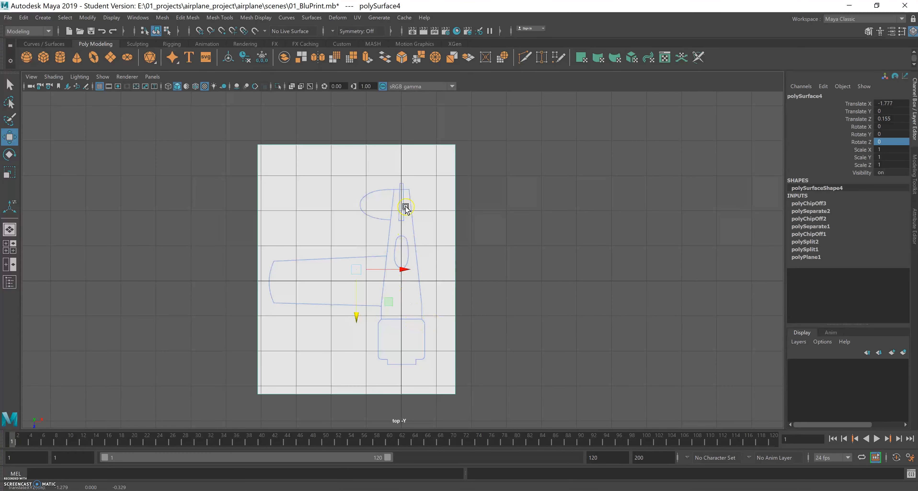
Try lowering the top-view piece about 3.09 units and sliding the front-view piece backward in perspective, and undo these moves.
key(space)
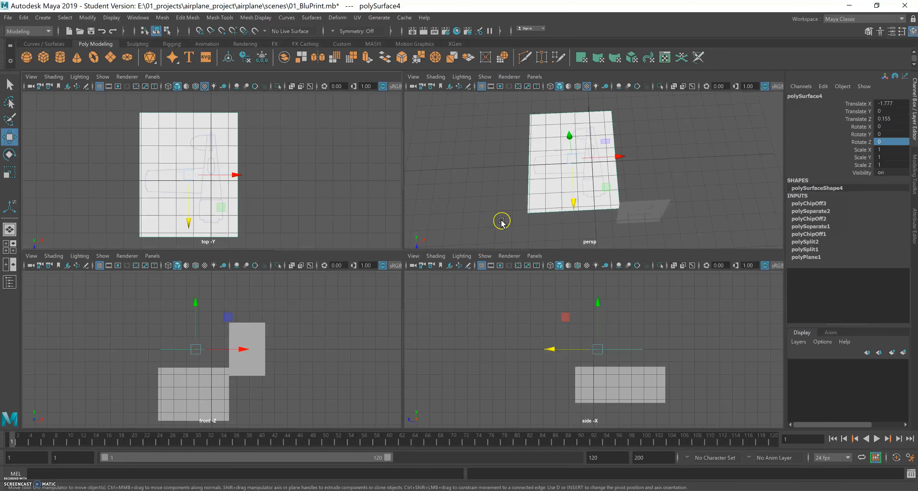
key(space)
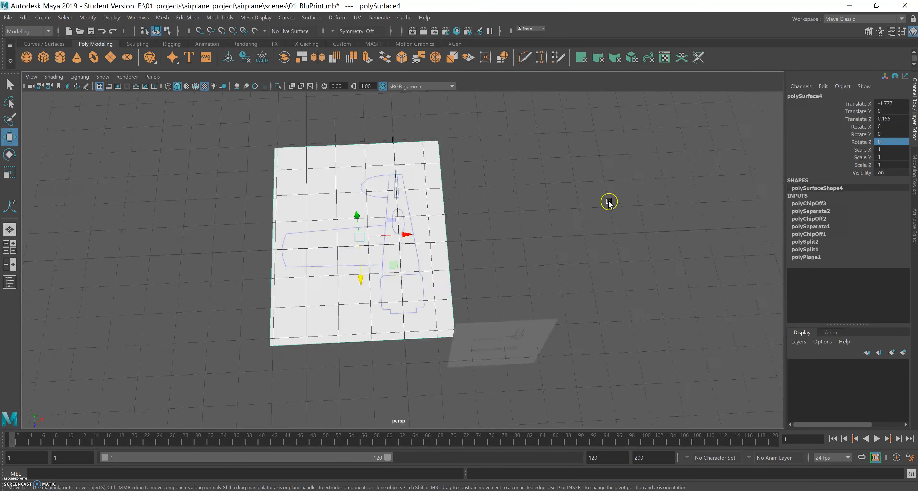
mouse_move(496, 295)
alt+mouse_down()
mouse_move(465, 279)
mouse_move(446, 285)
mouse_move(482, 285)
alt+mouse_up()
drag(366, 186, 365, 273)
alt+drag(432, 295, 296, 282)
click(283, 277)
alt+drag(365, 298, 338, 330)
middle_drag(344, 293, 443, 265)
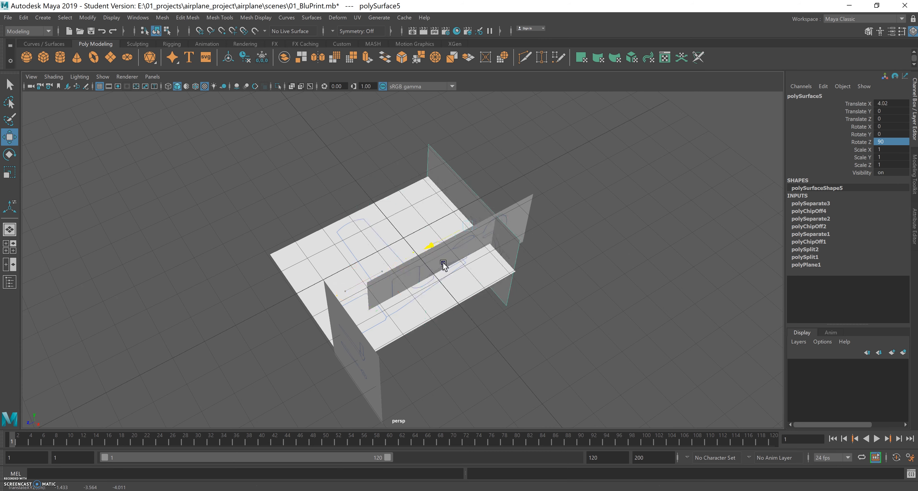
alt+drag(461, 282, 487, 281)
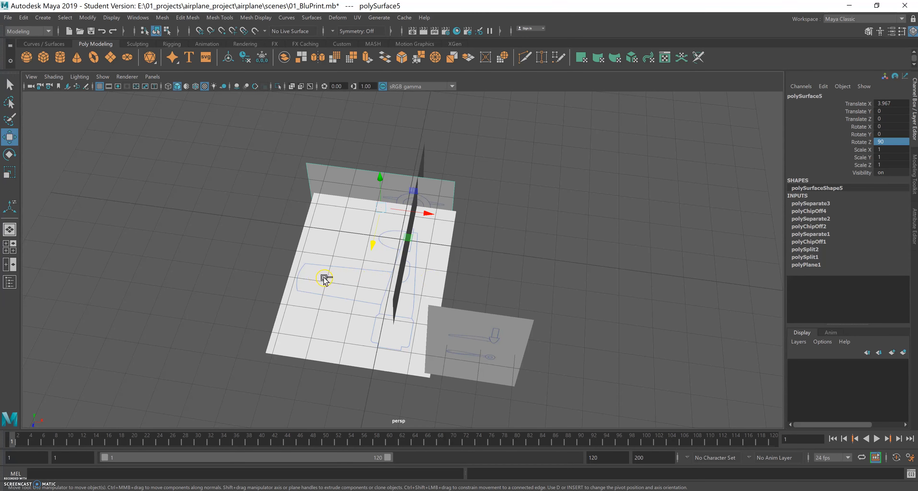
key(ctrl+z)
key(ctrl+z)
key(ctrl+z)
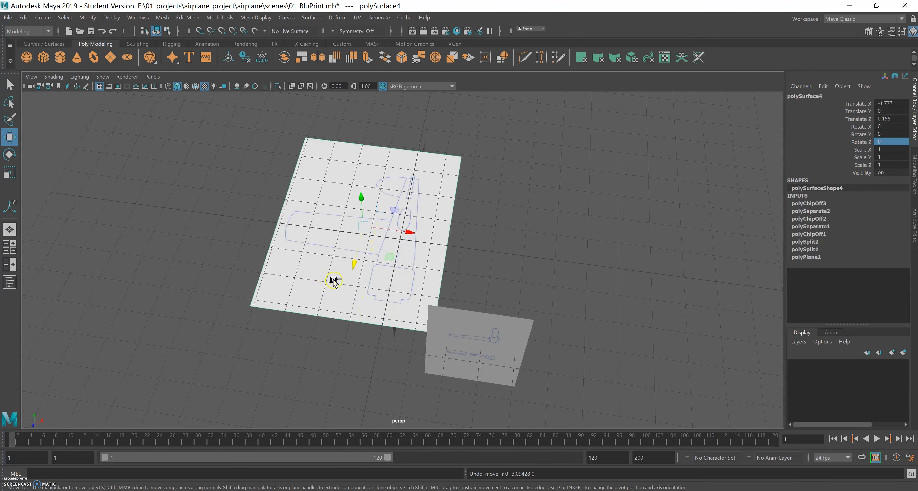
Raise the front-view piece to Translate Y about 3.171 so it crosses the top-view piece.
alt+drag(418, 256, 402, 282)
click(413, 364)
alt+drag(429, 361, 483, 330)
drag(360, 287, 408, 267)
mouse_move(403, 278)
alt+mouse_down()
mouse_move(424, 277)
mouse_move(395, 301)
mouse_move(401, 264)
alt+mouse_up()
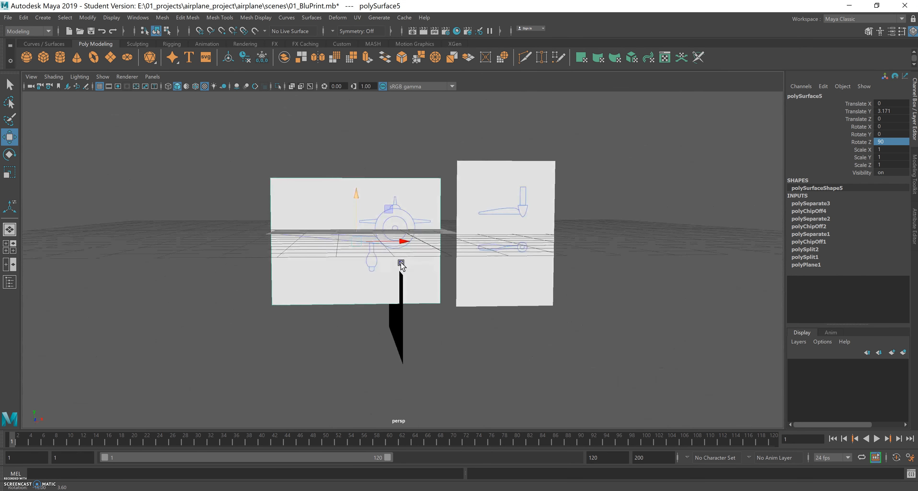
Show textures in the front view and centre the front-view piece's engine on the grid origin at Translate Y 3.131 and Translate Z 0.146.
key(space)
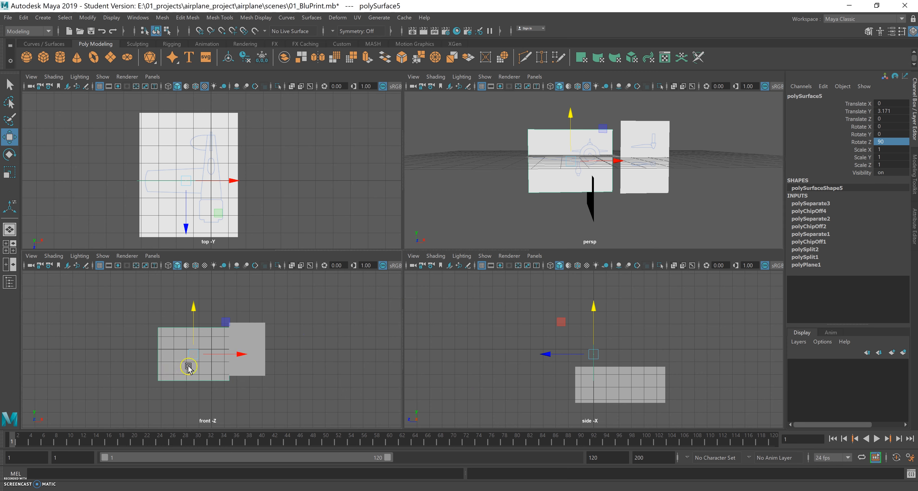
key(space)
scroll(392, 289, up, 2)
scroll(536, 303, up, 1)
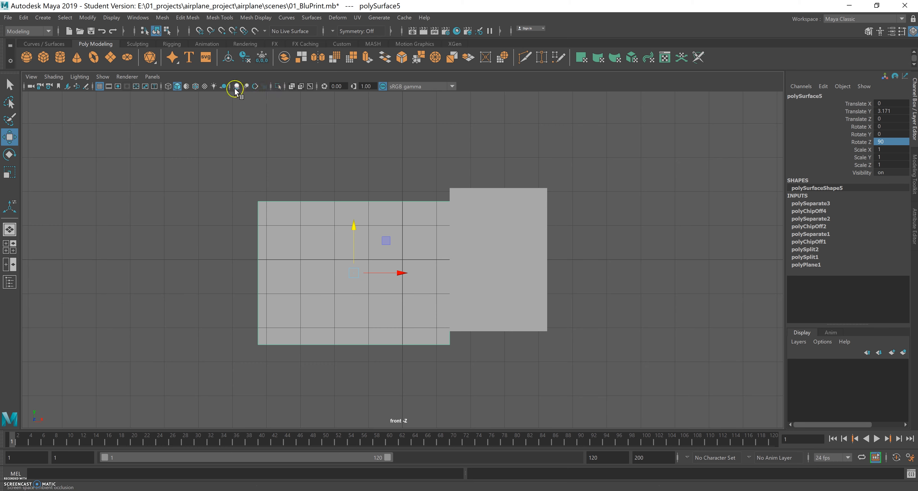
click(205, 86)
scroll(508, 312, up, 3)
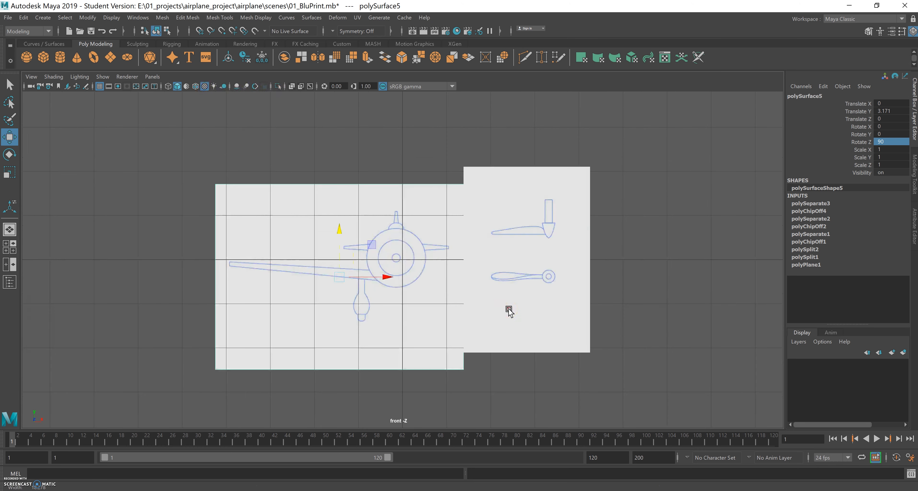
drag(375, 281, 381, 283)
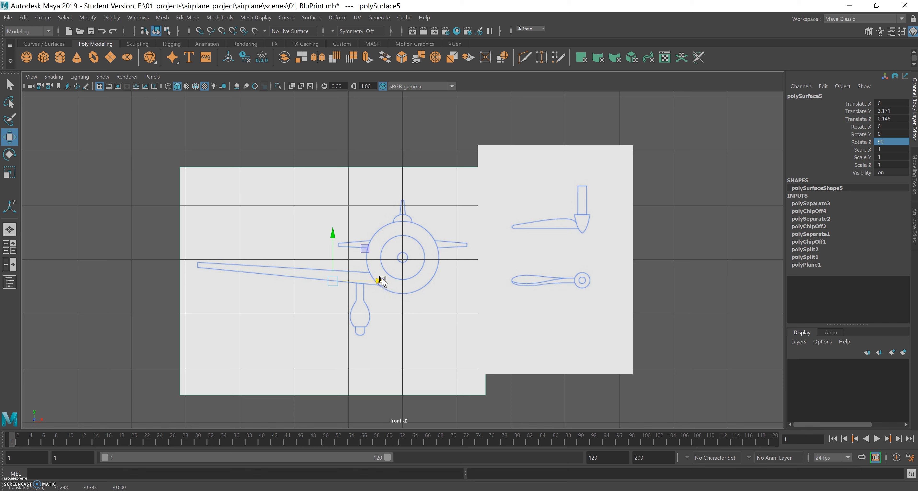
drag(335, 240, 336, 244)
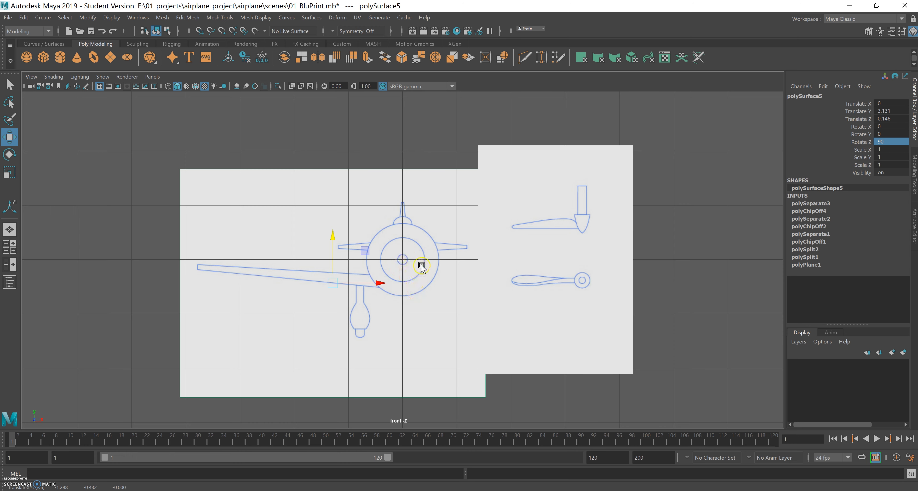
In the perspective view, raise the side-view piece to Translate Y about 2.143 and slide it lengthwise to Translate X about -1.954.
key(space)
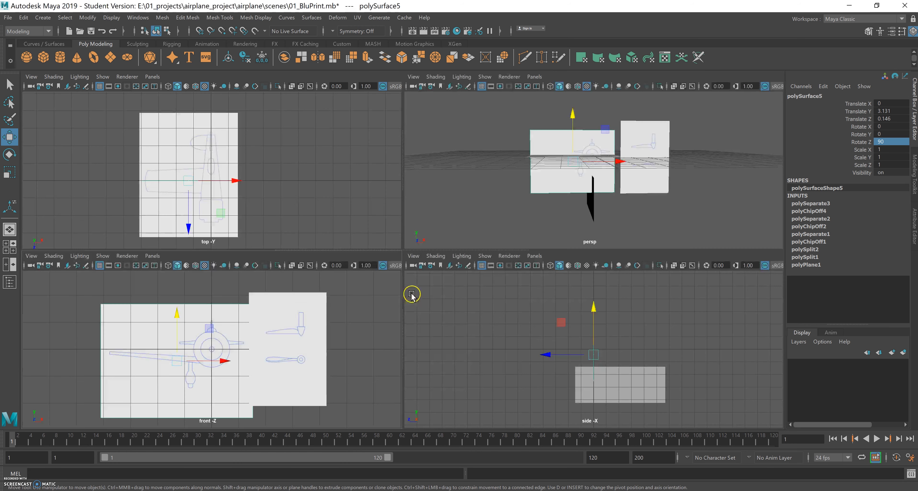
key(space)
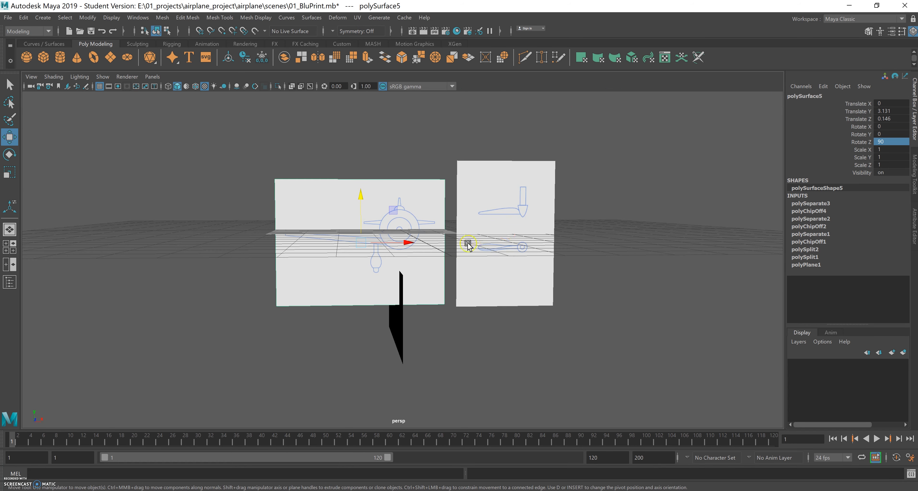
alt+drag(457, 264, 407, 277)
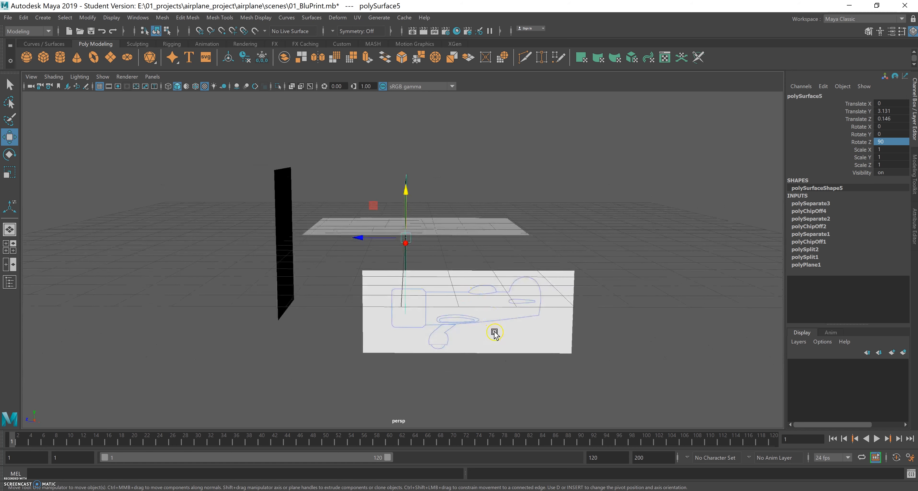
click(501, 340)
alt+drag(502, 340, 426, 316)
drag(408, 268, 503, 291)
drag(364, 278, 366, 278)
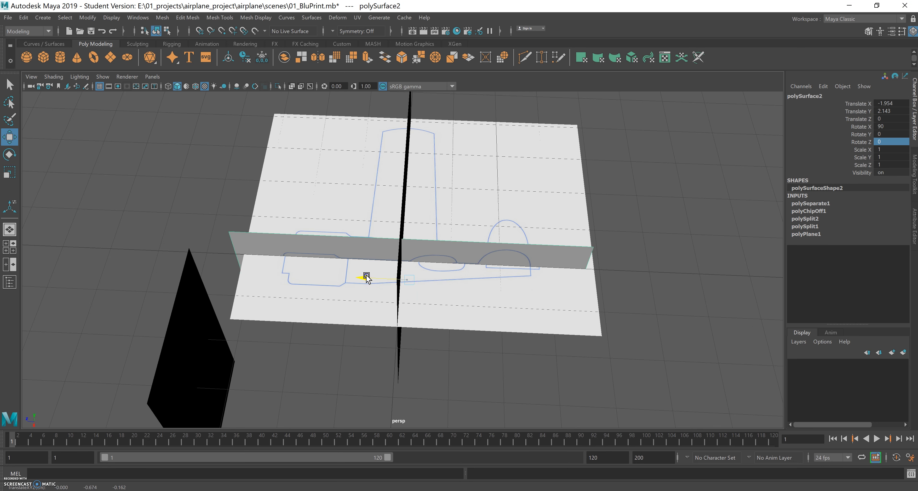
Fine-tune the side-view piece to Translate X -1.928 and Translate Y 2.67 so its outline lines up with the top and front drawings.
alt+right_drag(341, 290, 615, 271)
alt+middle_drag(418, 282, 535, 284)
alt+drag(506, 308, 485, 261)
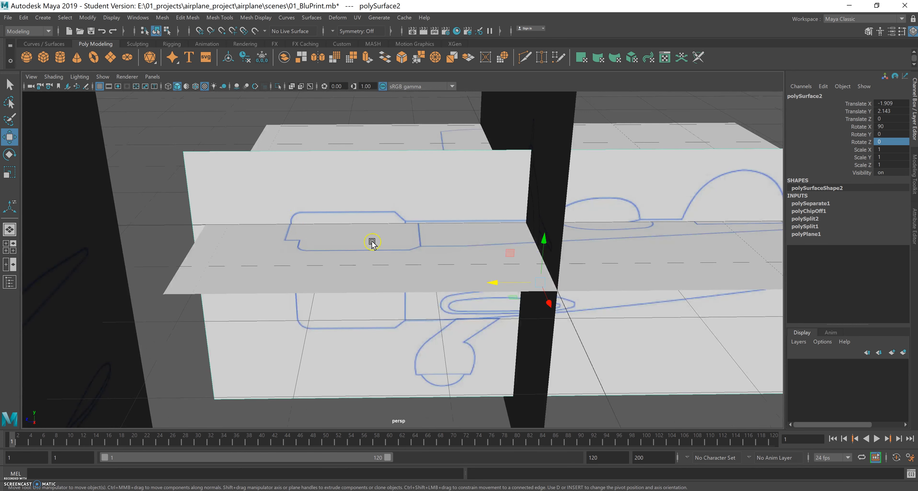
drag(543, 242, 545, 222)
alt+drag(617, 219, 511, 246)
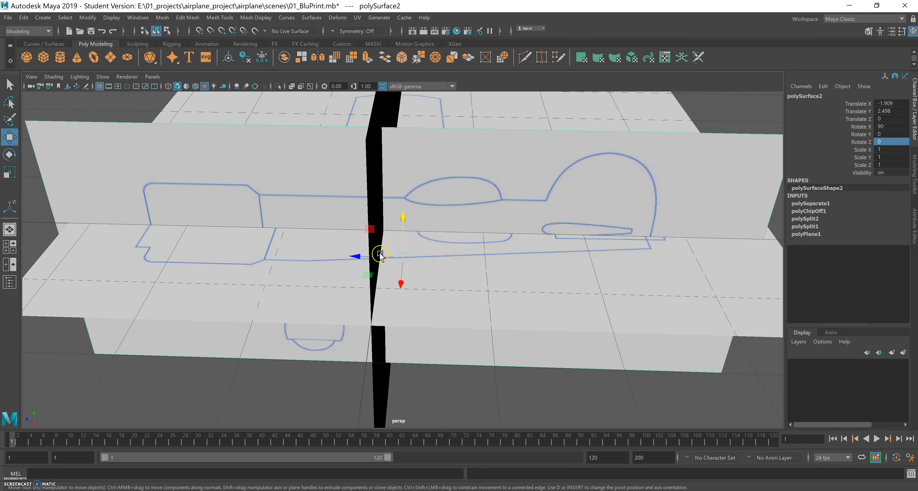
drag(359, 256, 358, 257)
alt+drag(468, 261, 455, 244)
click(425, 196)
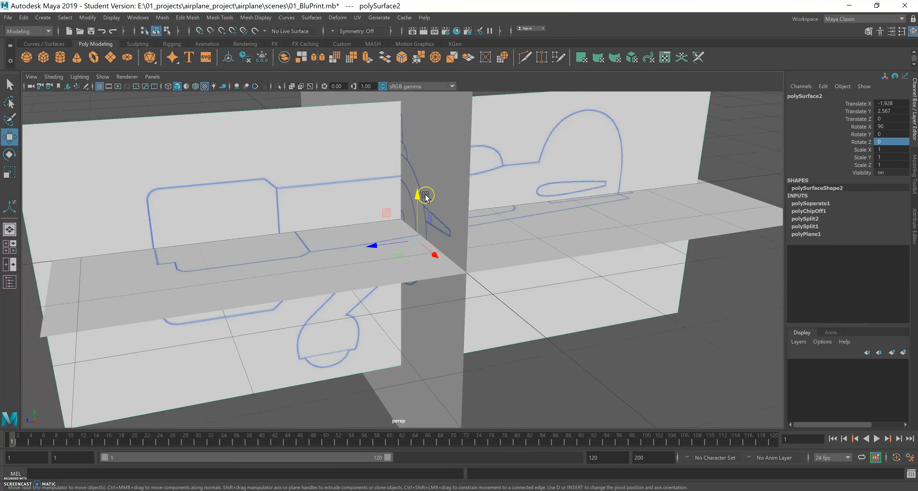
drag(416, 192, 451, 263)
Move the propeller piece to the other side of the main blueprints, at Translate Z about -8.864.
drag(427, 200, 227, 246)
click(590, 217)
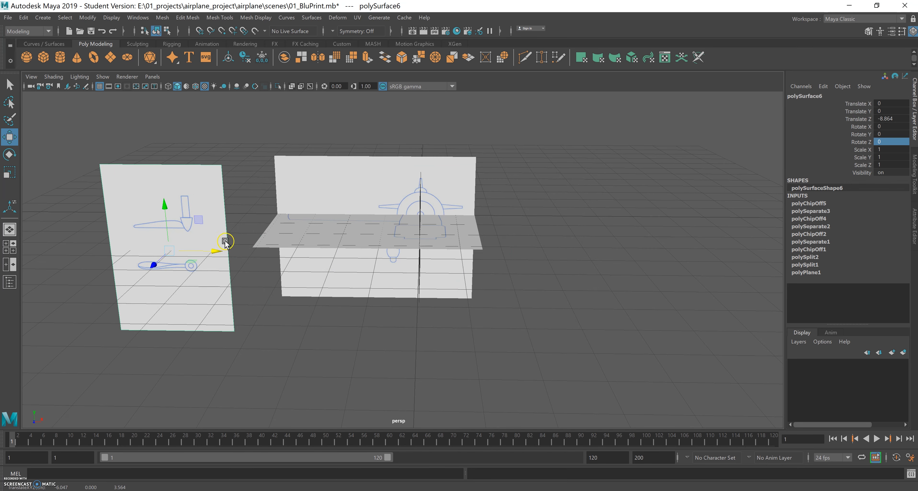
Group all four blueprint pieces together and name the group BluePrintGrp.
alt+drag(510, 256, 427, 230)
click(7, 87)
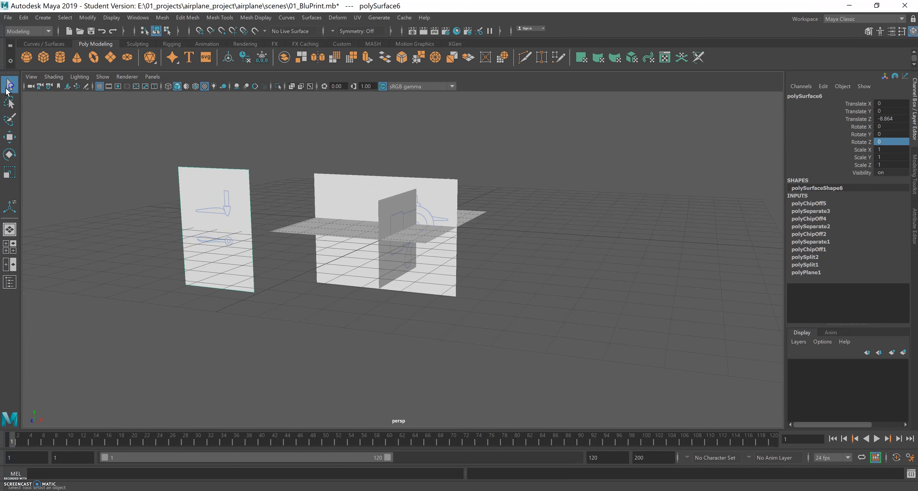
drag(125, 135, 511, 336)
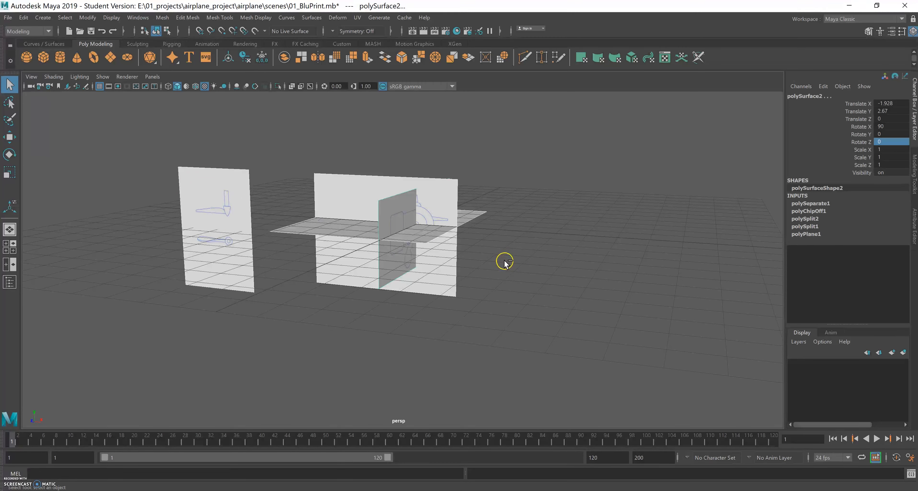
key(ctrl+g)
double_click(797, 97)
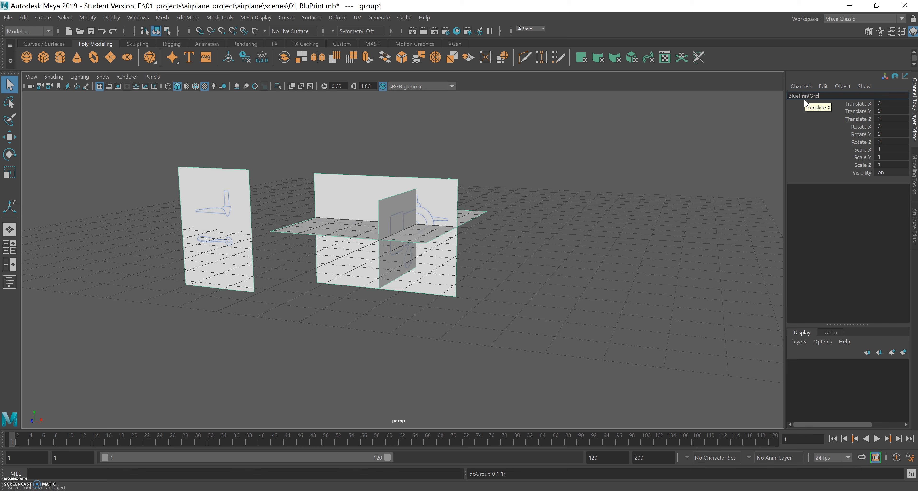
key(Return)
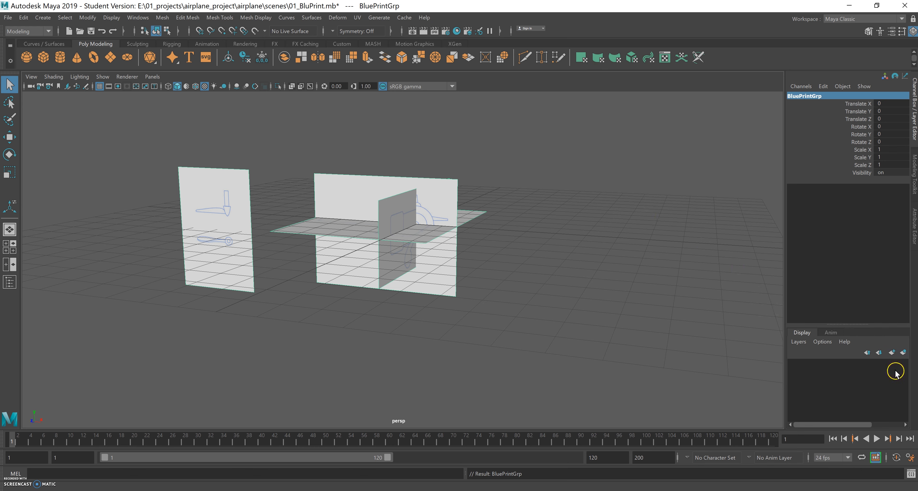
Create a display layer from the blueprint group, name it BluePrintLayer and give it a blue colour.
click(902, 352)
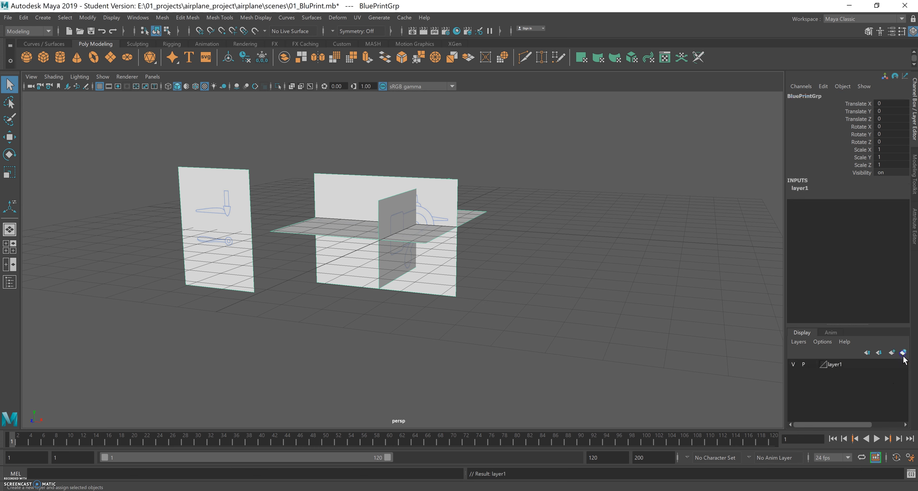
click(835, 363)
double_click(837, 365)
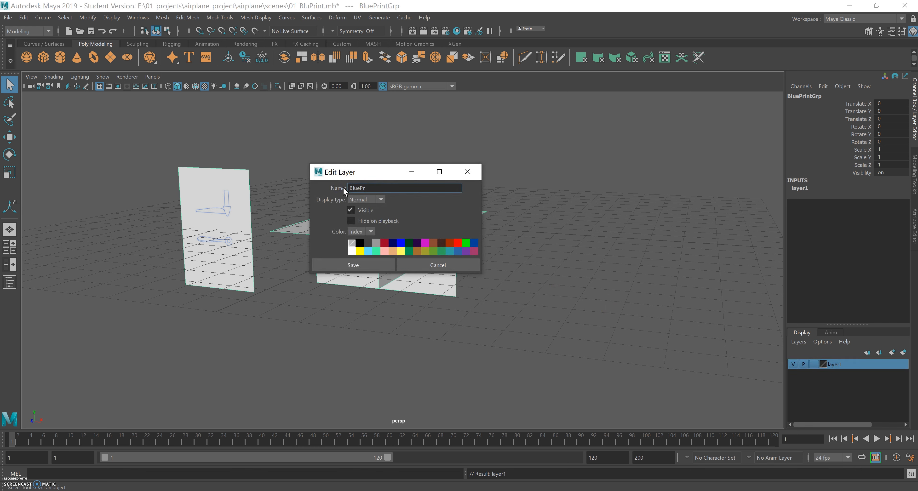
text(BluePrintLayer)
click(397, 243)
click(354, 264)
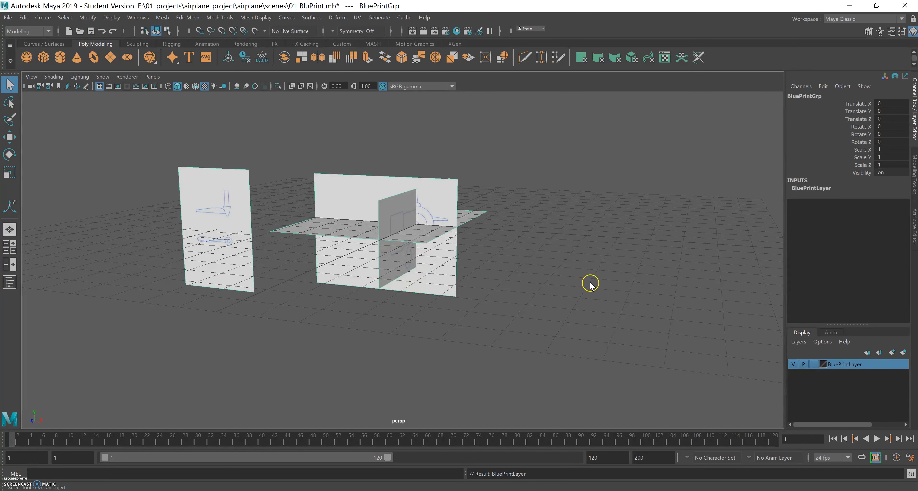
Set BluePrintLayer's display type to Reference and clear the selection so the blueprint pieces are locked against picking.
mouse_move(512, 318)
alt+mouse_down()
mouse_move(491, 334)
mouse_move(500, 328)
alt+mouse_up()
click(814, 365)
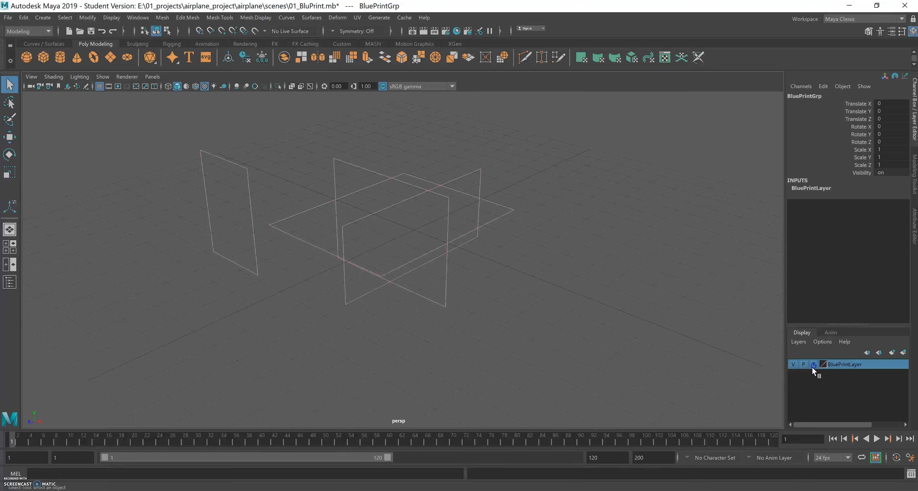
click(814, 364)
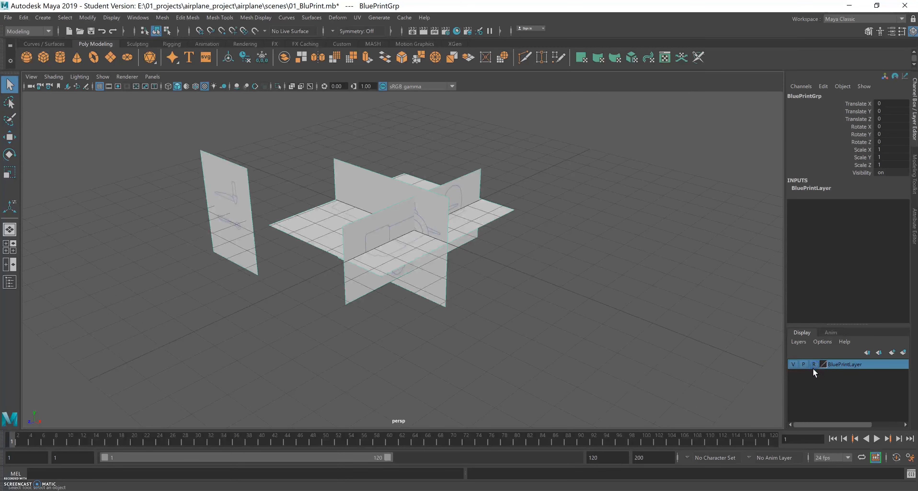
click(494, 270)
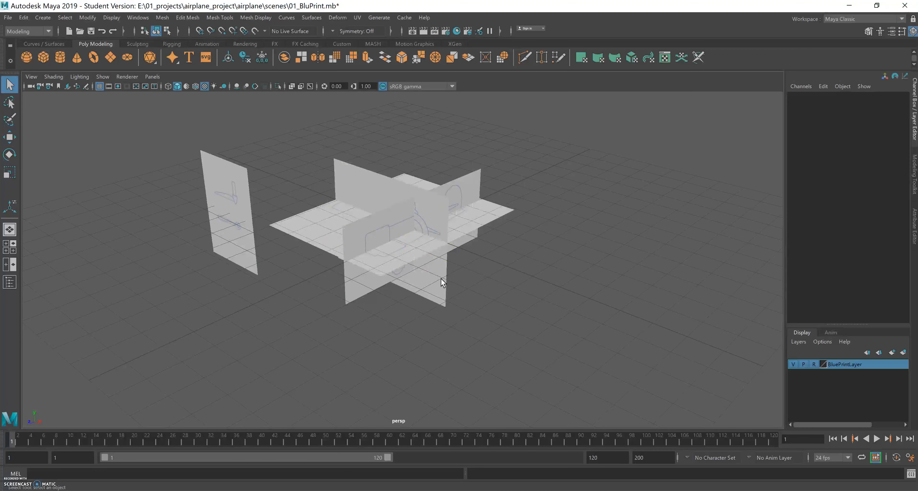
alt+drag(401, 272, 421, 269)
alt+drag(412, 237, 407, 272)
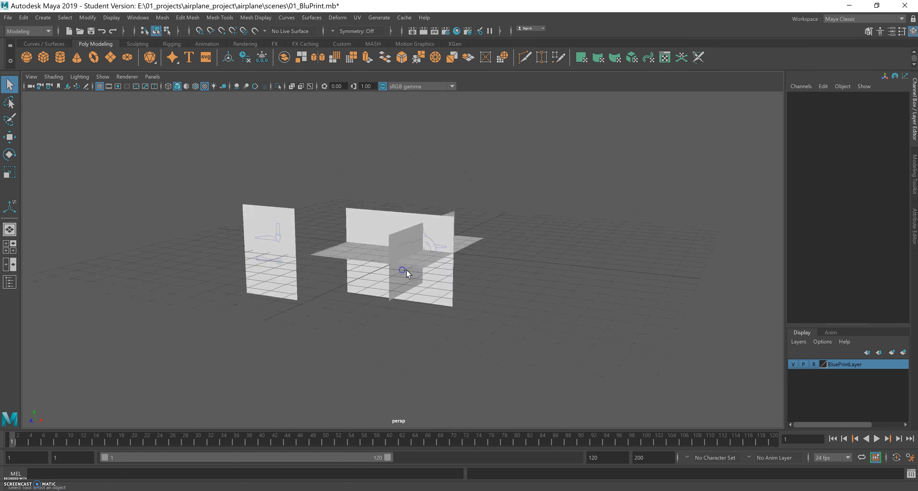
Save the scene as a new Maya Binary file in the scenes folder, adding "_panels" to the name 01_BluPrint.
click(7, 17)
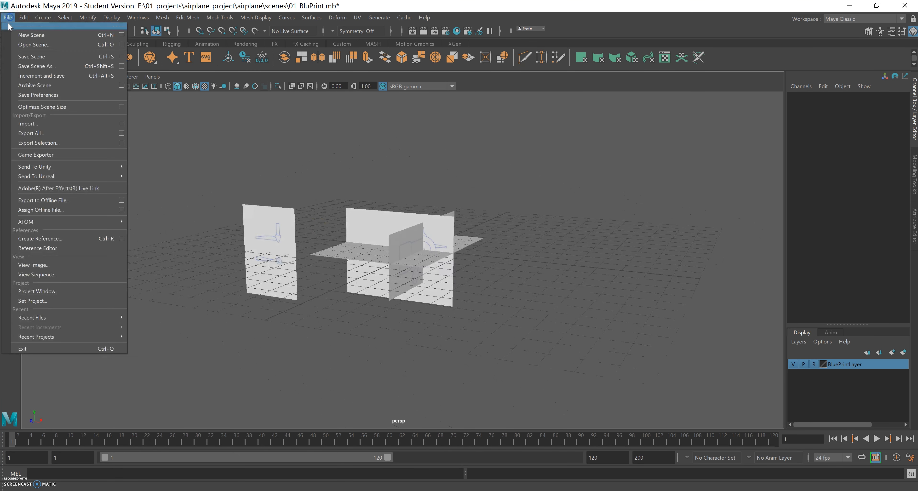
click(40, 67)
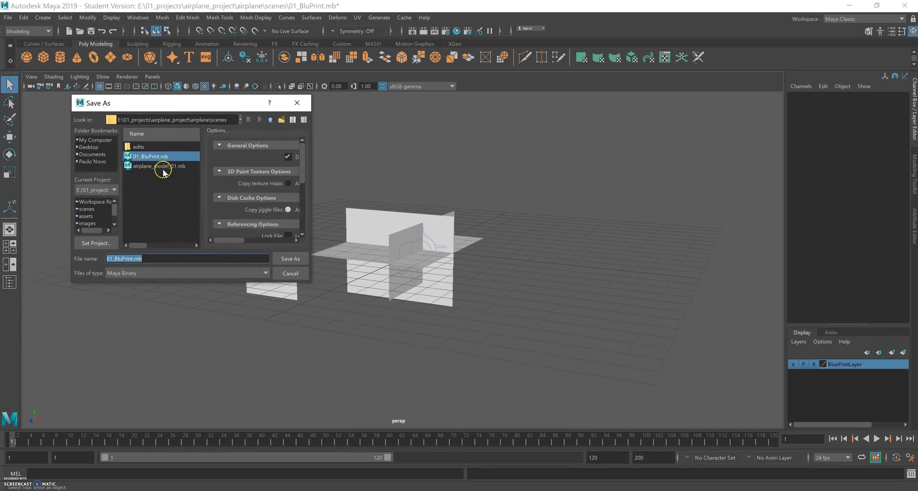
click(135, 260)
text(_panels)
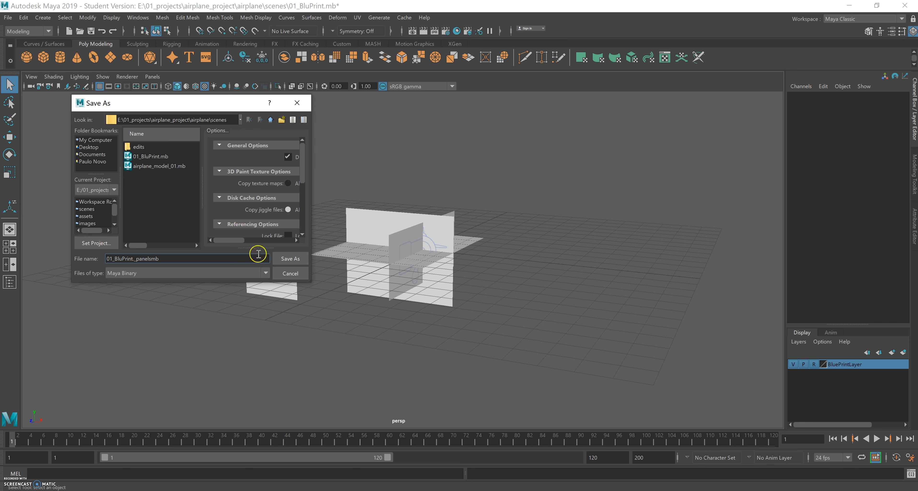
click(292, 263)
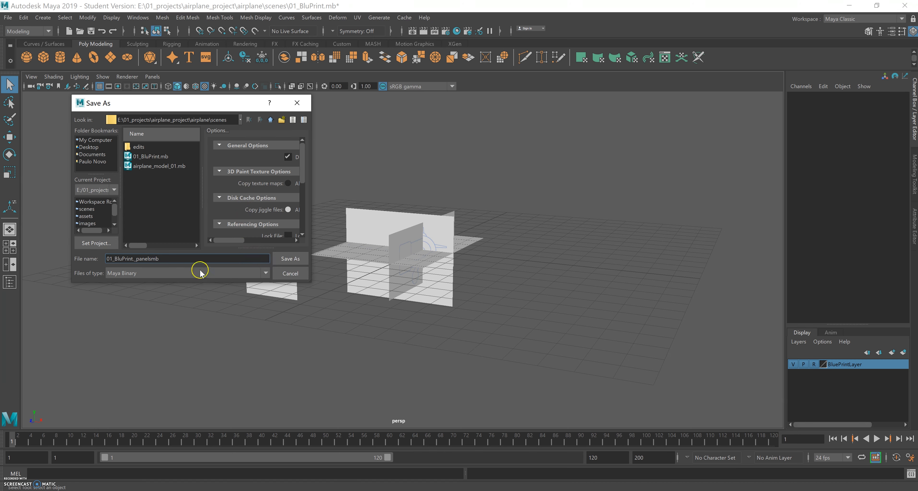